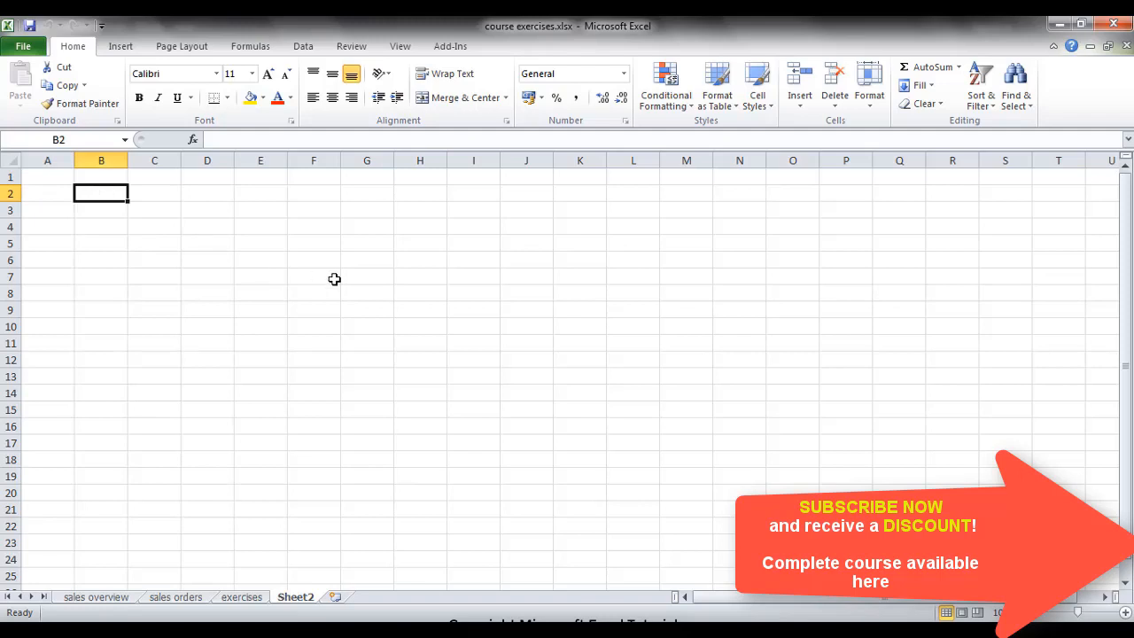
# Enter "List Range" in B2 and paste the Column 1 to Column 5 table with rows Value 1 to Value 6 at B3, matching destination formatting
pyautogui.write('List Range')
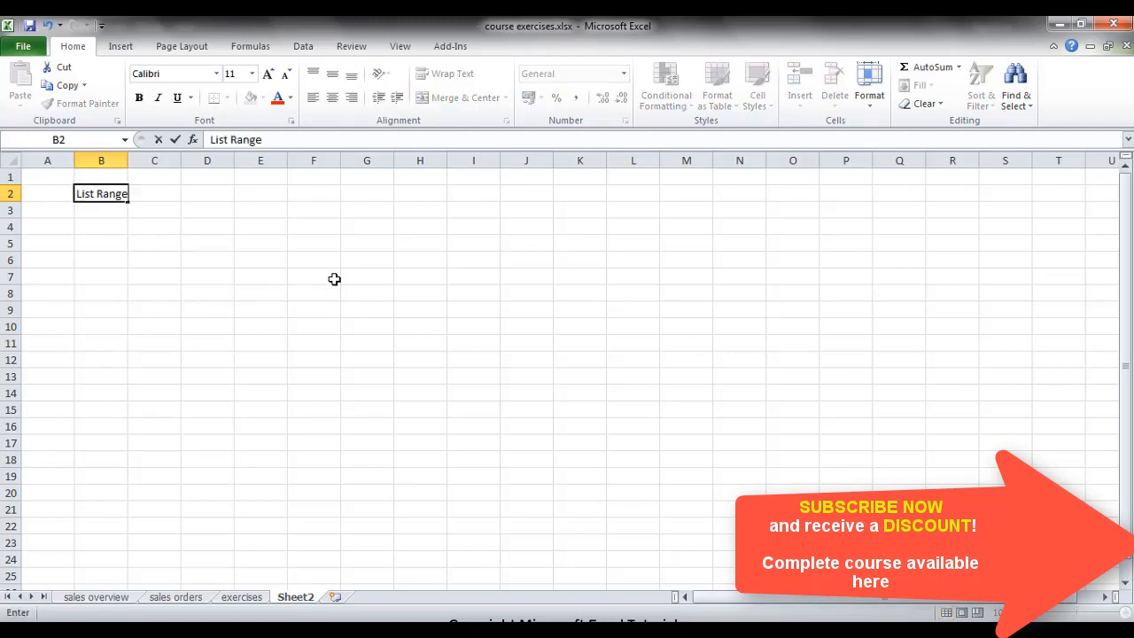
pyautogui.press('Return')
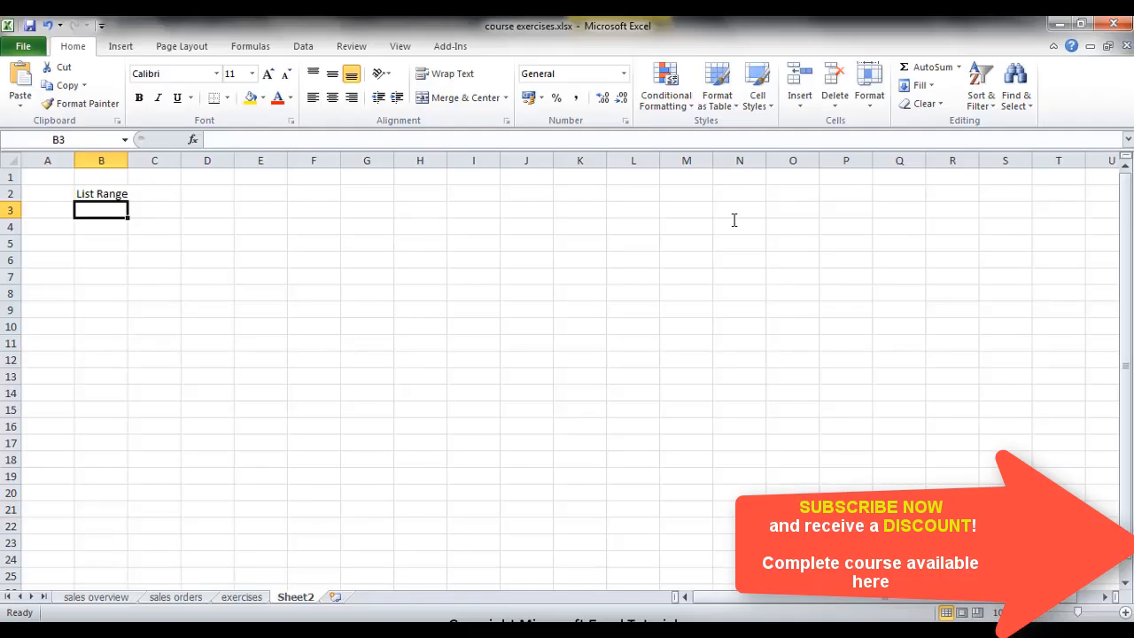
pyautogui.write('Column 1\tColumn 2\tColumn 3\tColumn 4\tColumn 5 Value 1\tValue 1\tValue 1\tValue 1\tValue 1 Value 2\tValue 2\tValue 2\tValue 2\tValue 2 Value 3\tValue 3\tValue 3\tValue 3\tValue 3 Value 4\tValue 4\tValue 4\tValue 4\tValue 4 Value 5\tValue 5\tValue 5\tValue 5\tValue 5 Value 6\tValue 6\tValue 6\tValue 6\tValue 6')
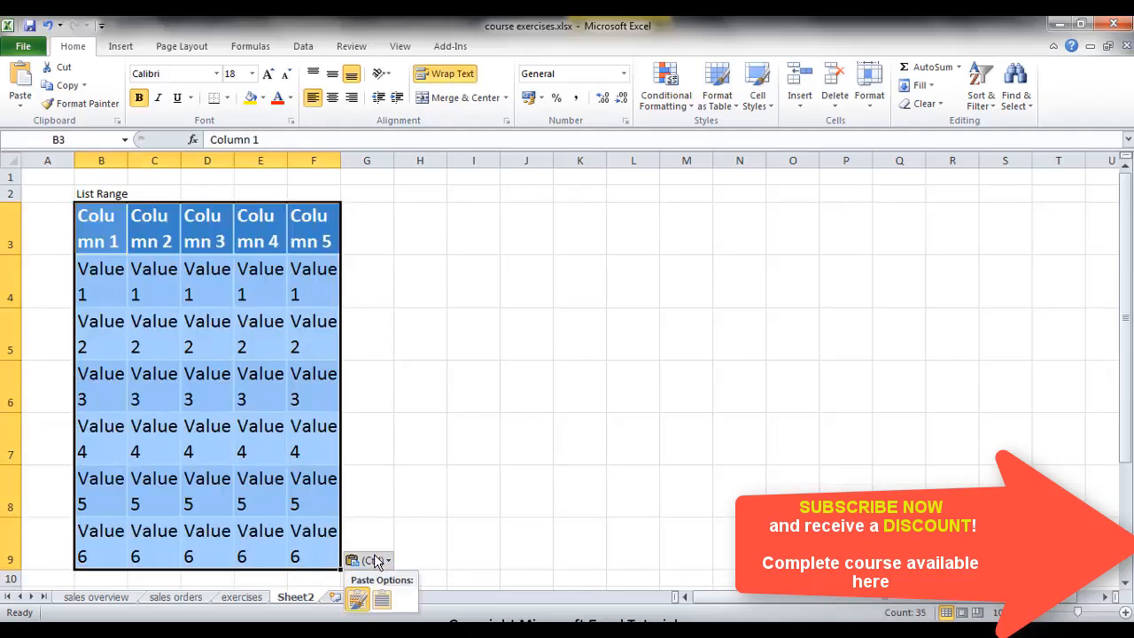
pyautogui.click(382, 600)
pyautogui.click(493, 290)
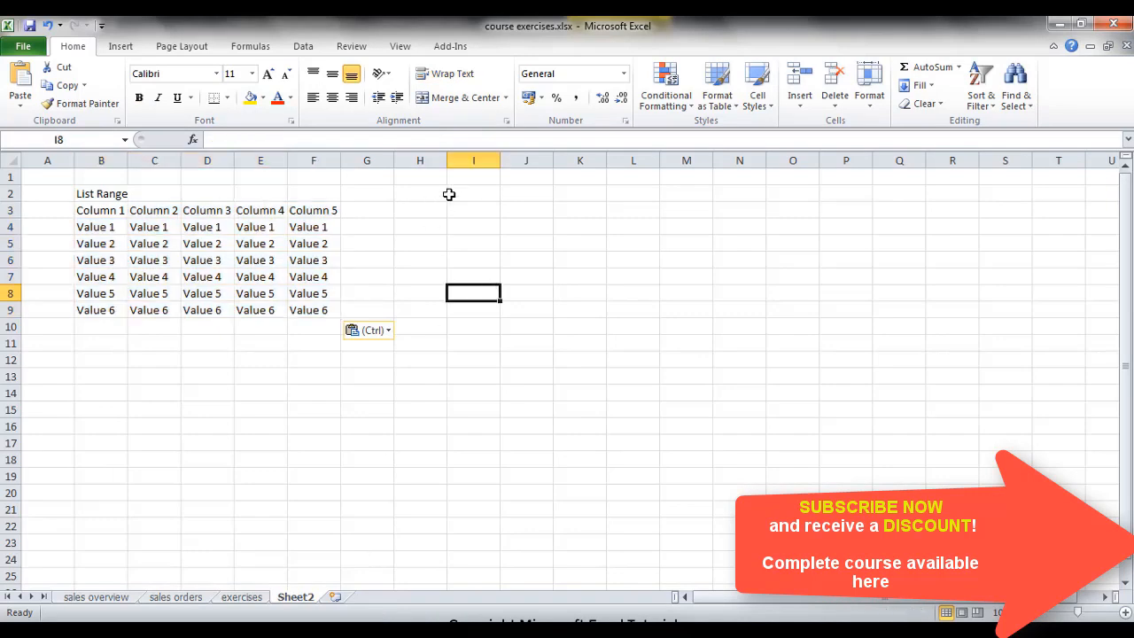
# Enter "Criteria Range" in B11 and paste the Column 1 and Column 3 table with Value 1 and Value 5 at B12, matching destination formatting
pyautogui.click(304, 46)
pyautogui.click(112, 341)
pyautogui.write('Crit')
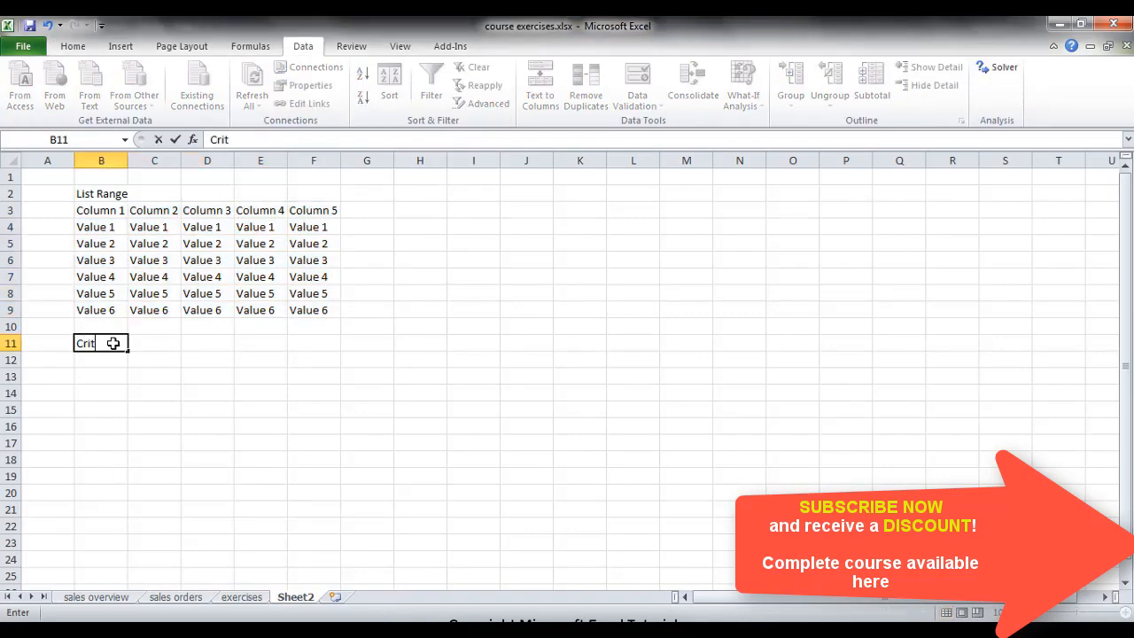
pyautogui.write('eria Range')
pyautogui.press('Return')
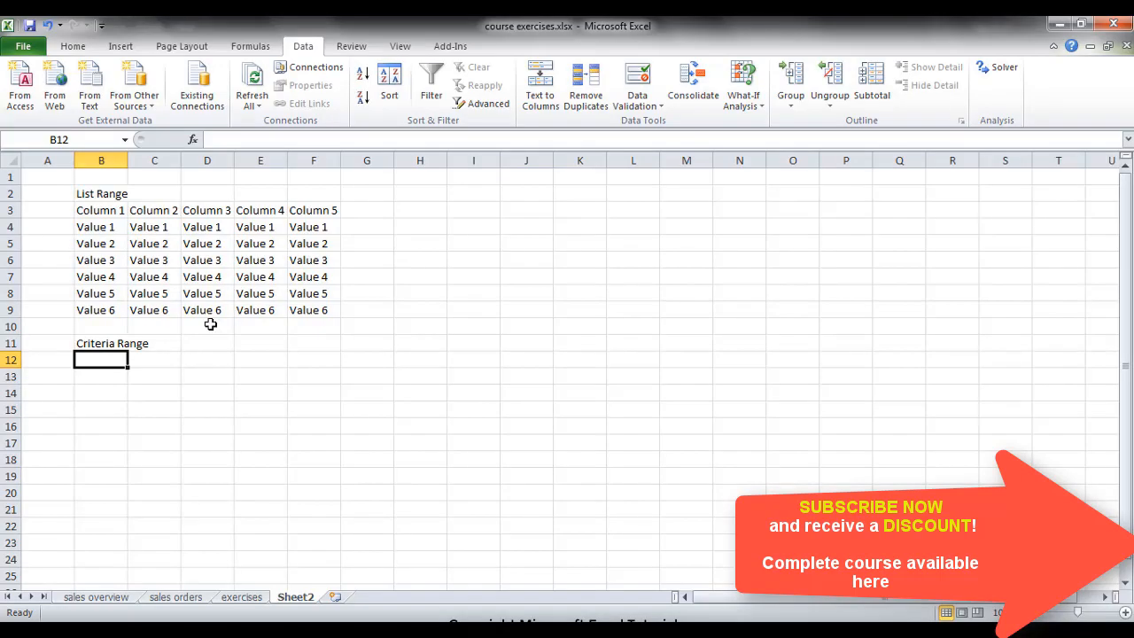
pyautogui.write('Column 1\tColumn 3 Value 1\tValue 1 Value 5\tValue 5')
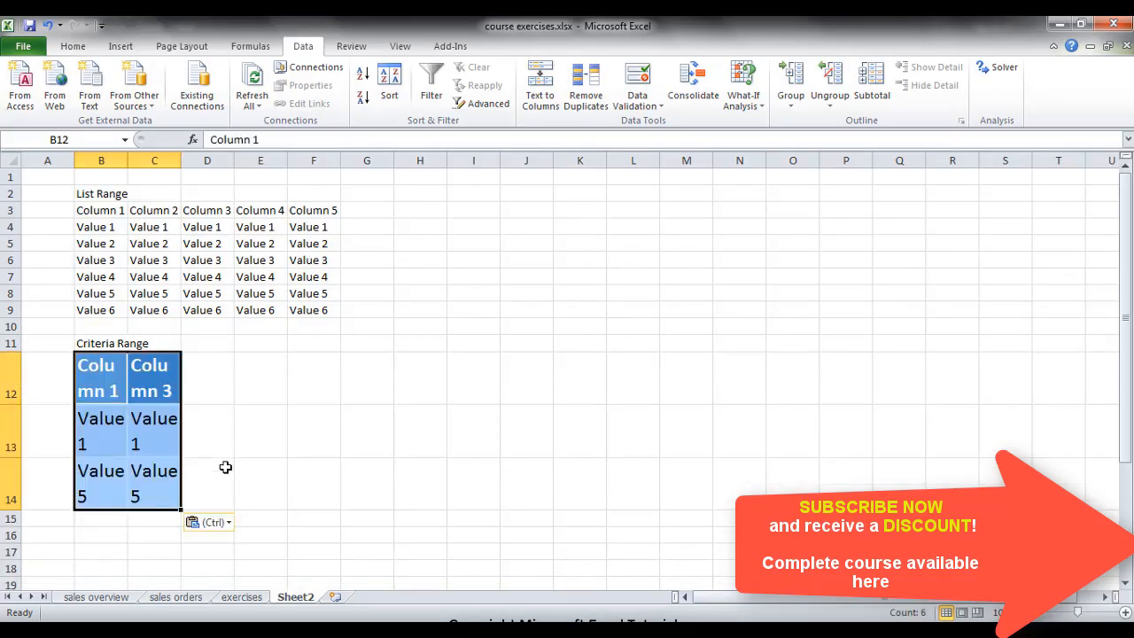
pyautogui.click(221, 525)
pyautogui.click(223, 558)
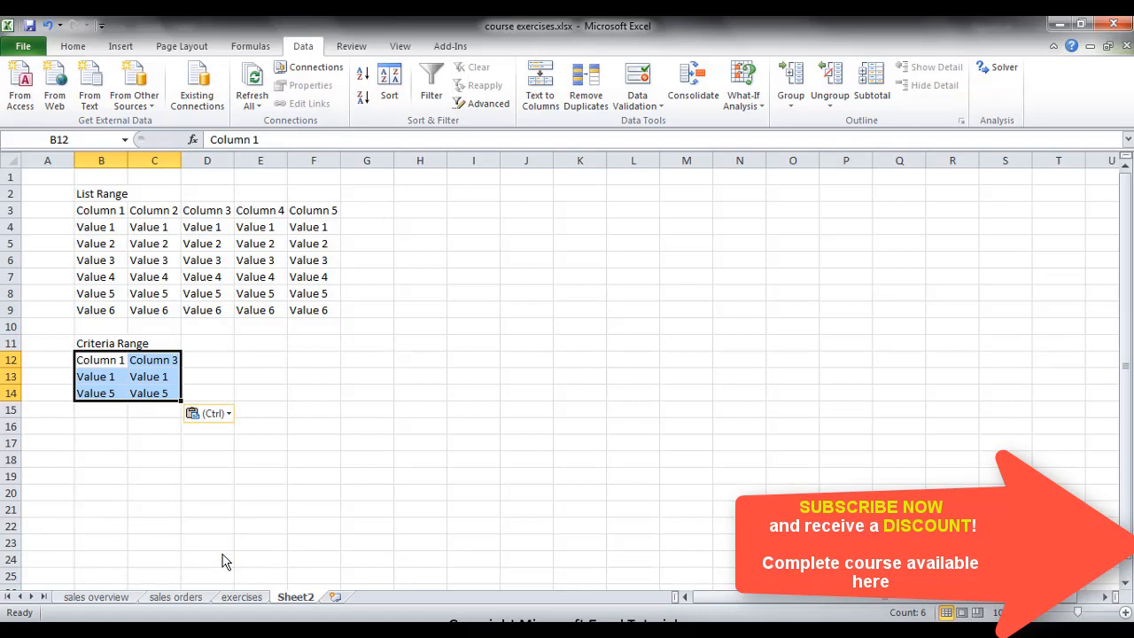
pyautogui.click(209, 390)
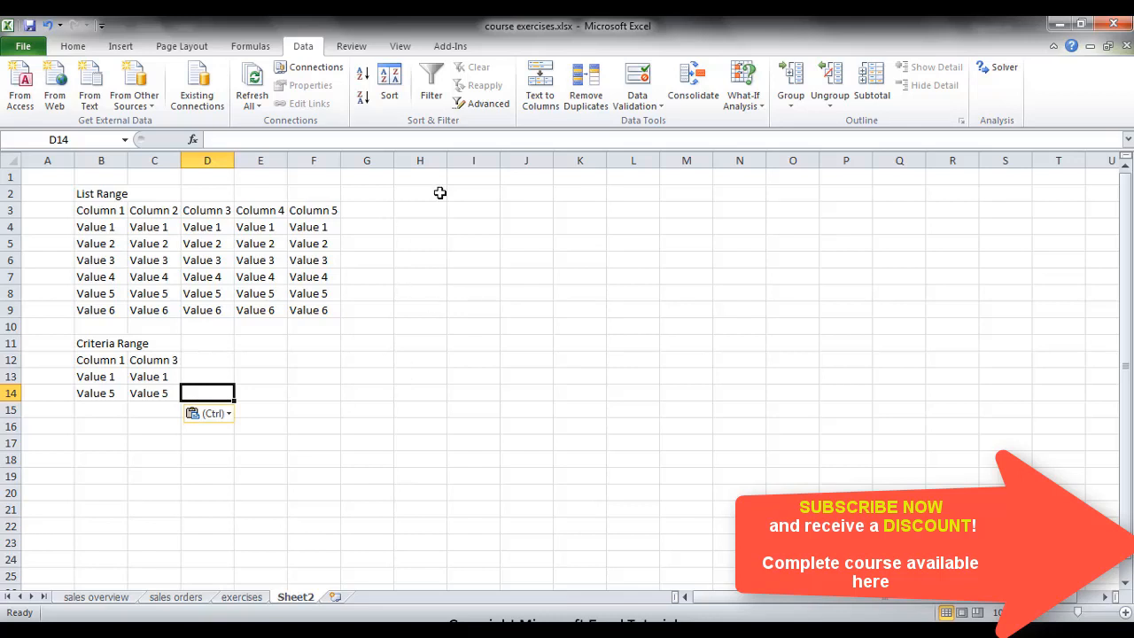
# Apply an in-place advanced filter with list range B3:F9 and criteria range B12:C14
pyautogui.click(474, 108)
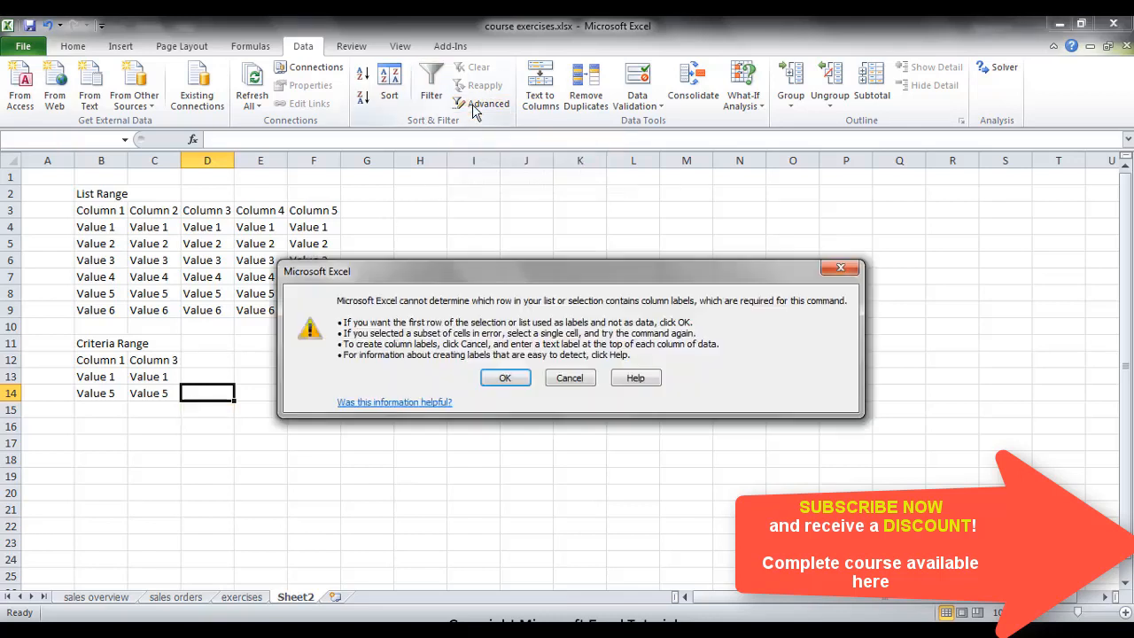
pyautogui.click(496, 379)
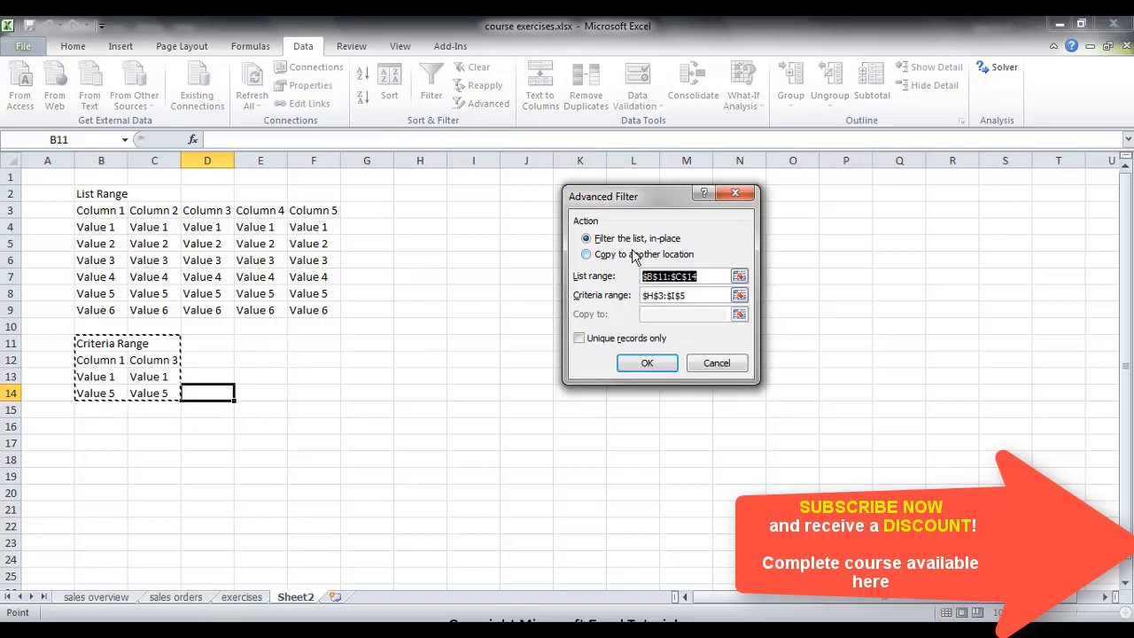
pyautogui.click(739, 277)
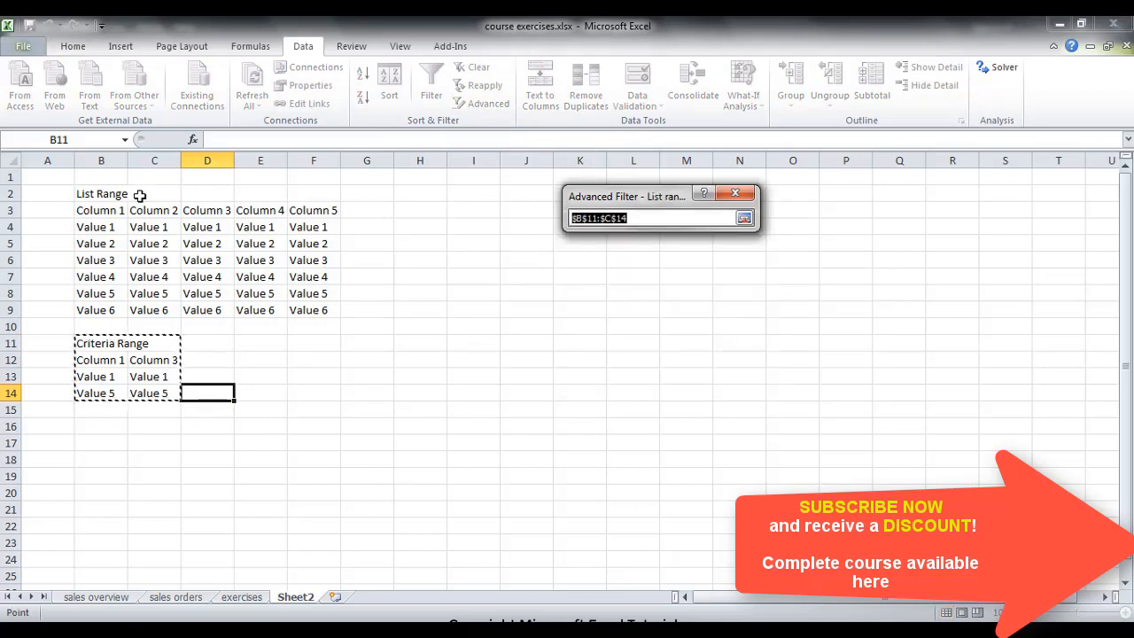
pyautogui.moveTo(102, 210); pyautogui.dragTo(301, 306)
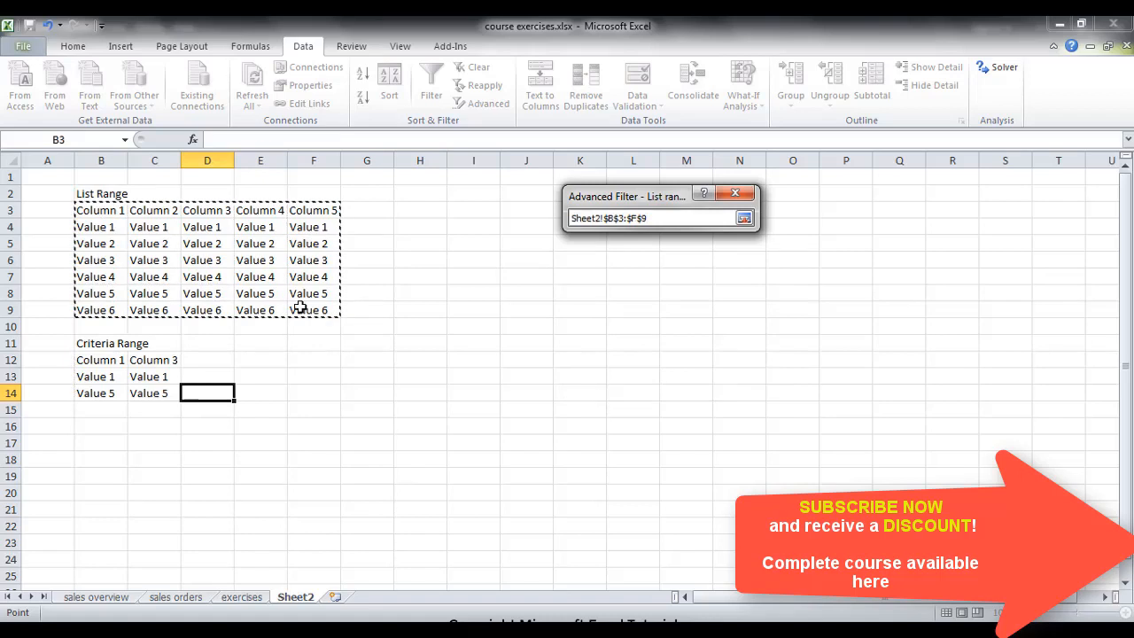
pyautogui.press('Return')
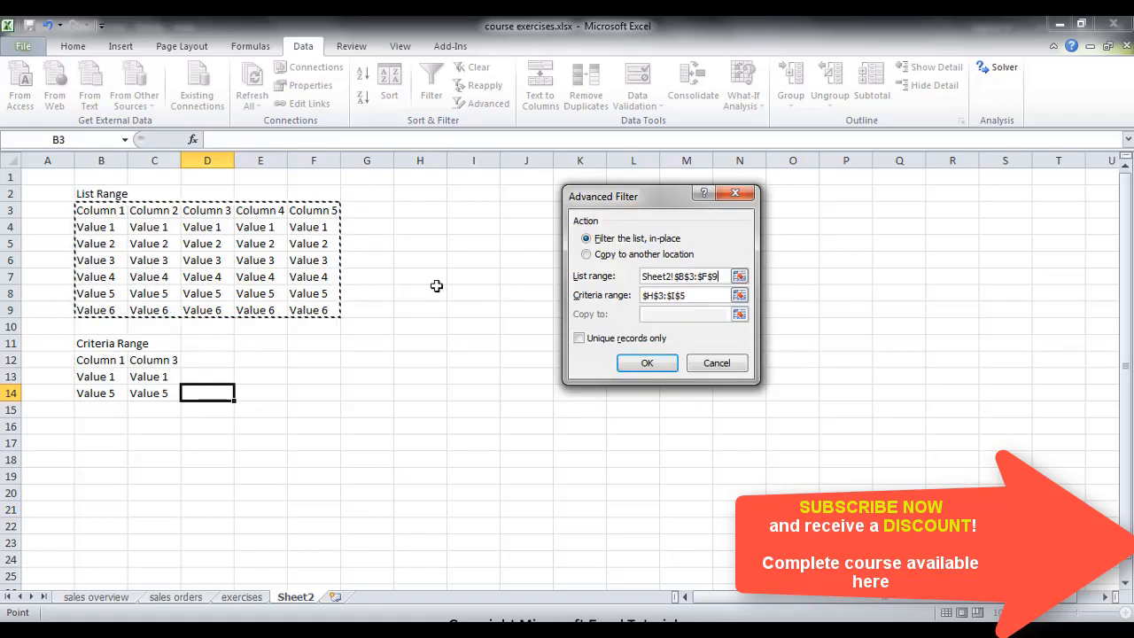
pyautogui.click(739, 296)
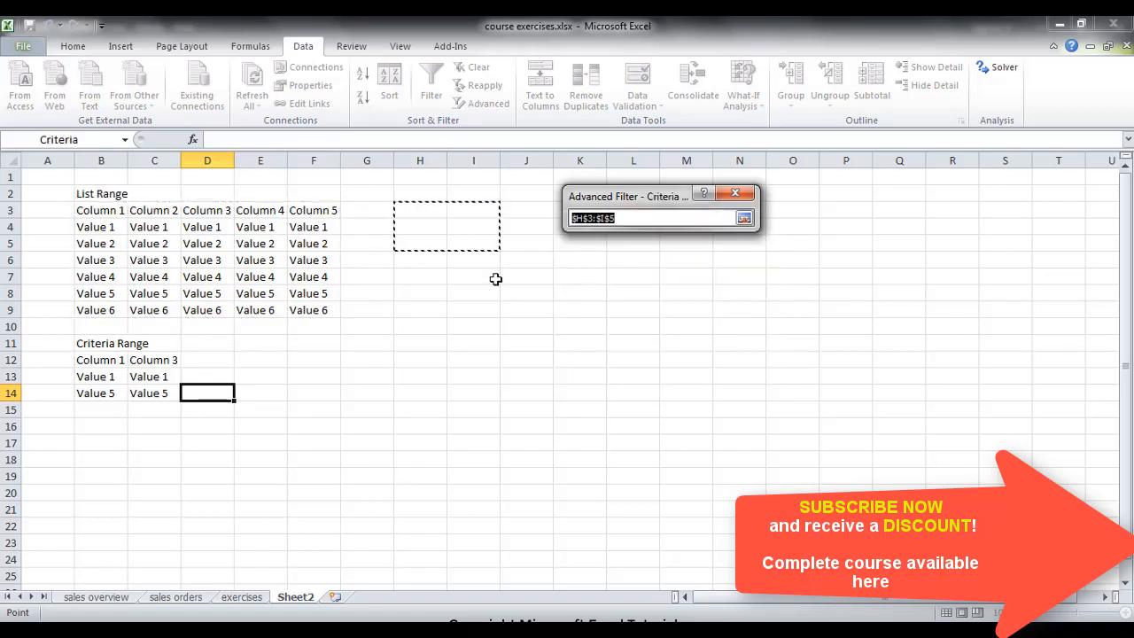
pyautogui.moveTo(99, 359); pyautogui.dragTo(153, 386)
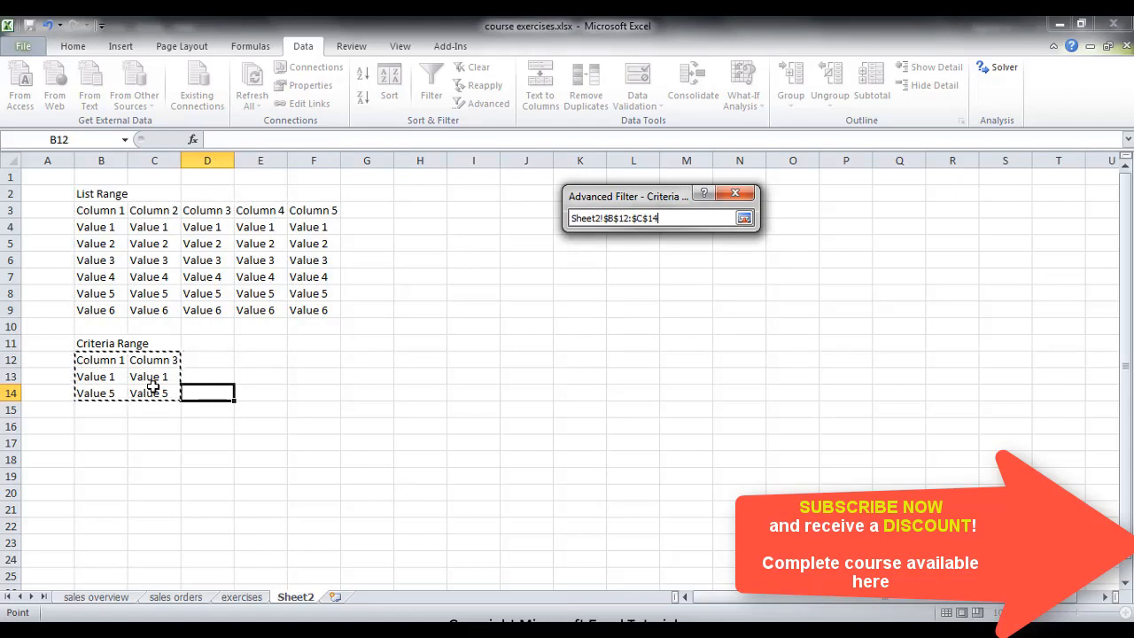
pyautogui.press('Return')
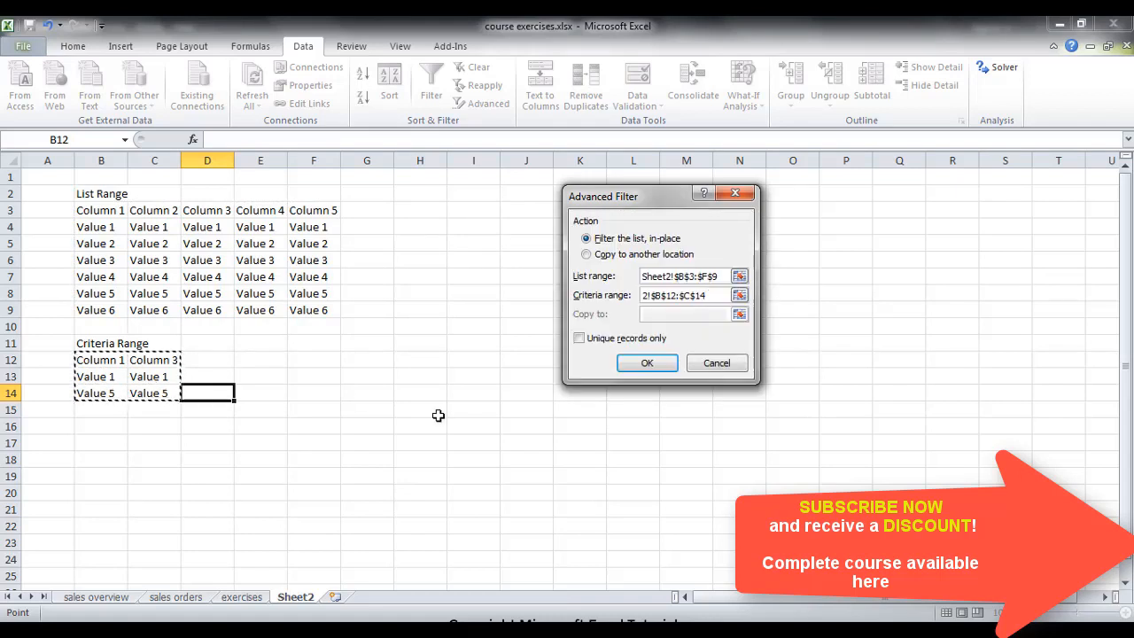
pyautogui.click(648, 365)
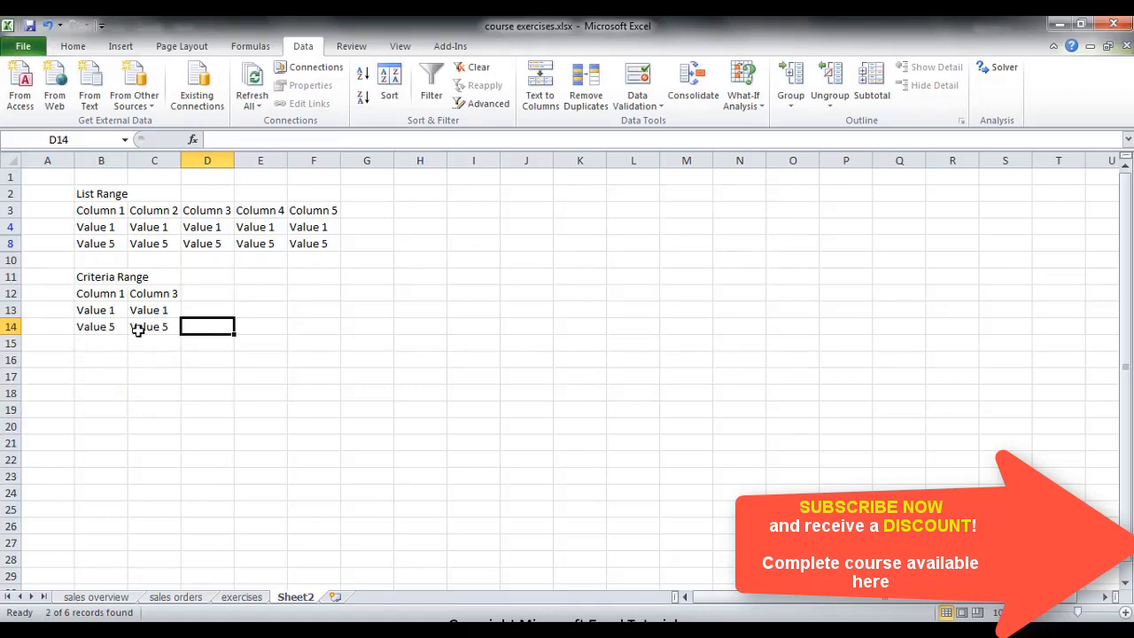
# Change the first criteria row, B13 and C13, to "Value 2" in both cells
pyautogui.click(112, 308)
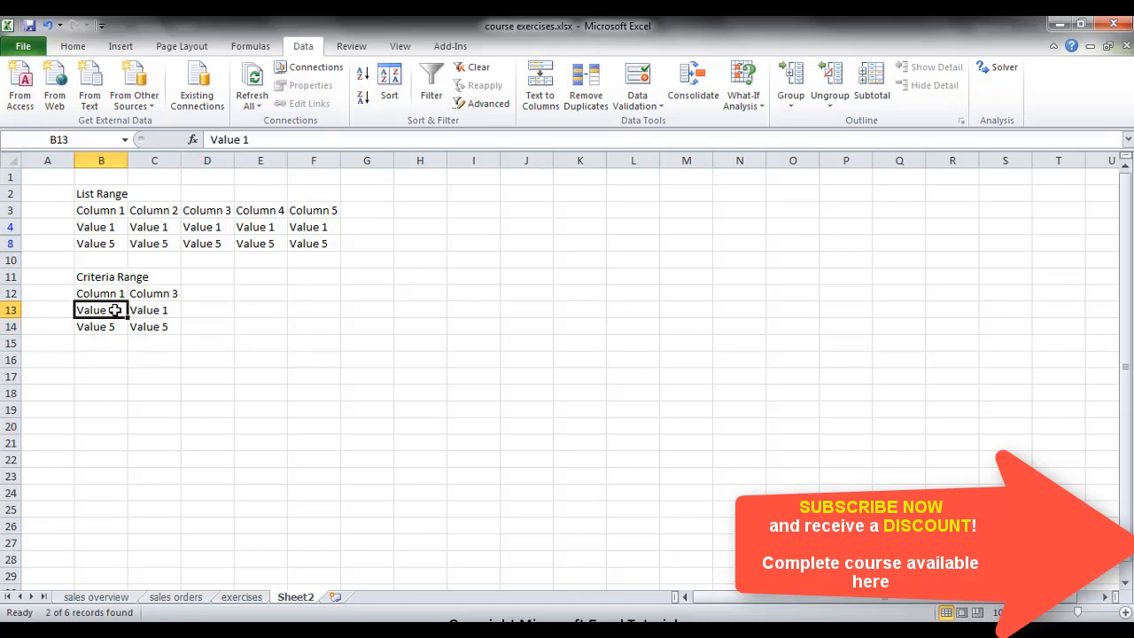
pyautogui.doubleClick(116, 310)
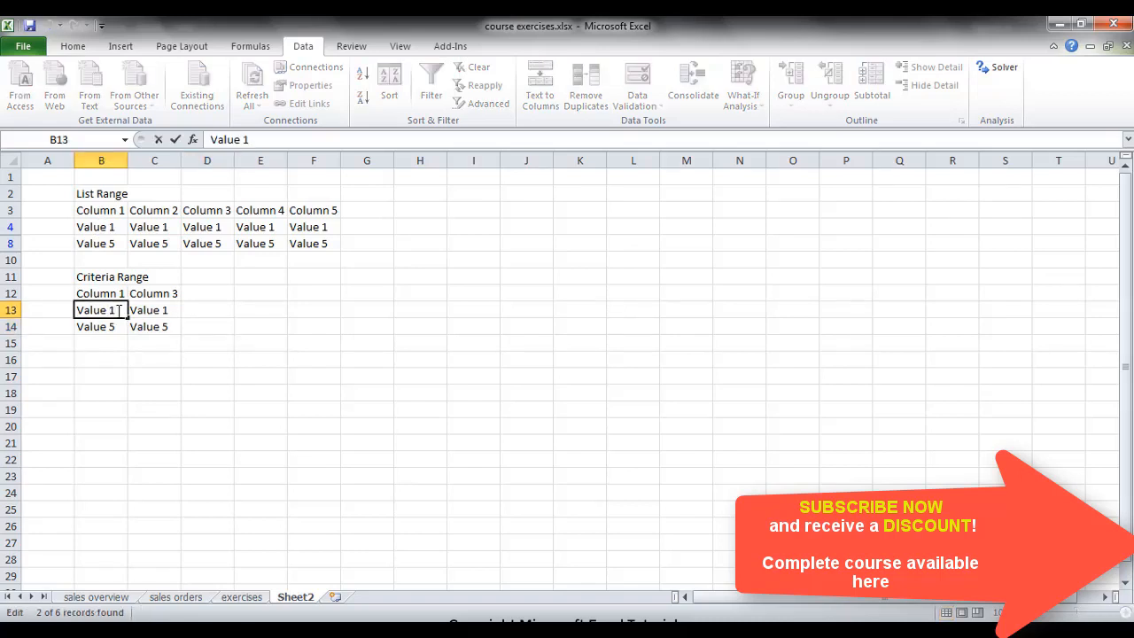
pyautogui.press('BackSpace')
pyautogui.click(135, 309)
pyautogui.doubleClick(167, 311)
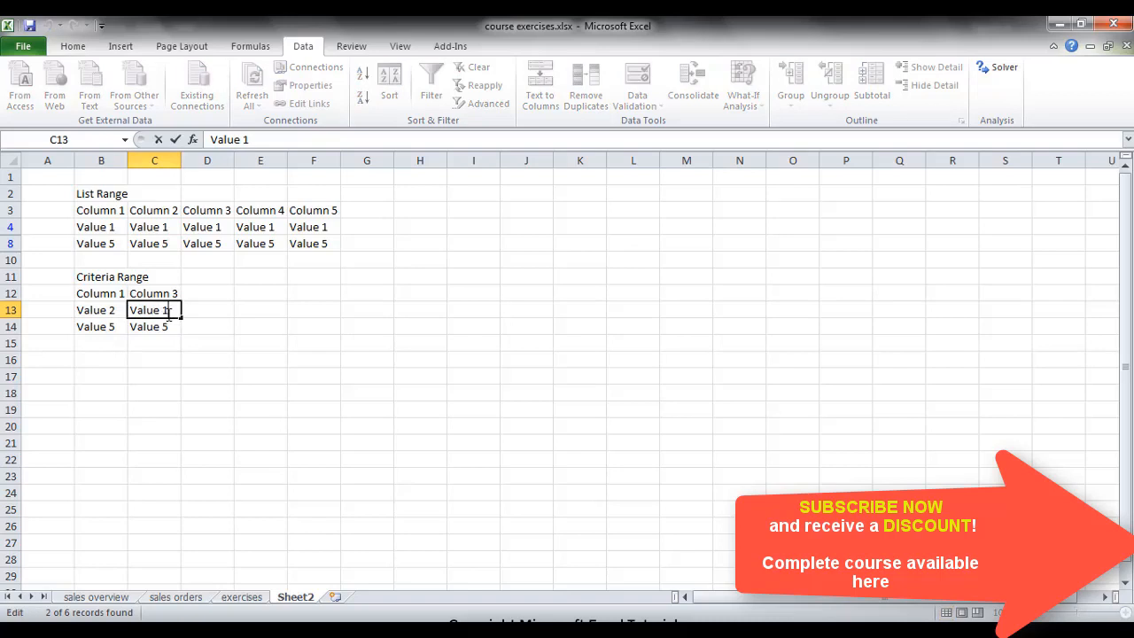
pyautogui.press('BackSpace')
pyautogui.write('2')
pyautogui.press('Return')
pyautogui.click(154, 327)
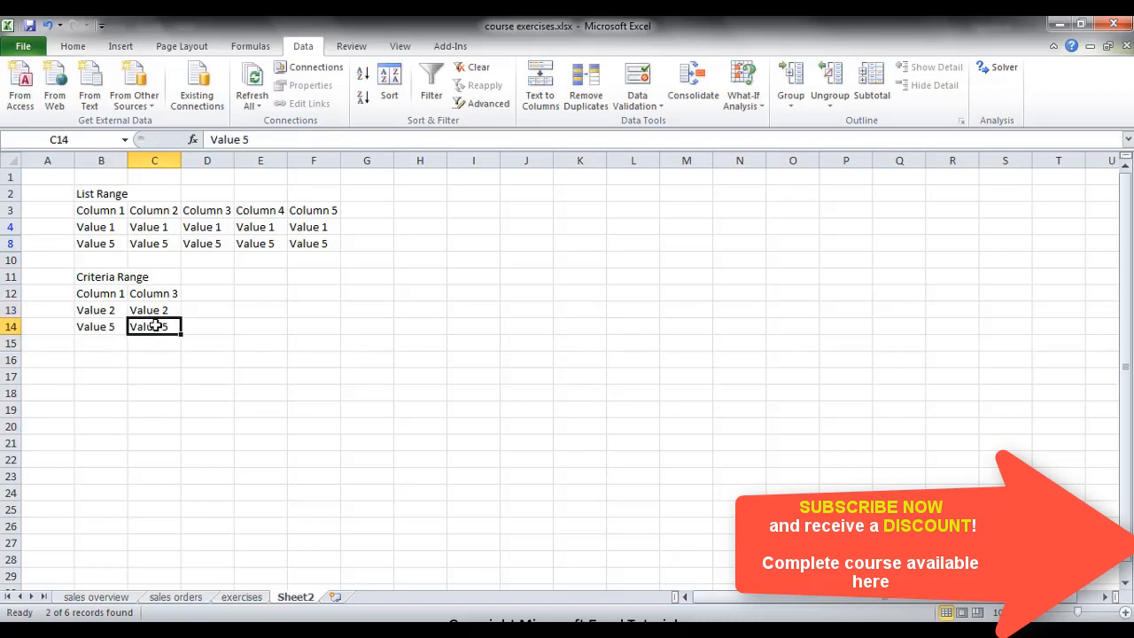
# Rerun the in-place advanced filter with the same list and criteria ranges, and clear the filter to restore all rows
pyautogui.click(486, 105)
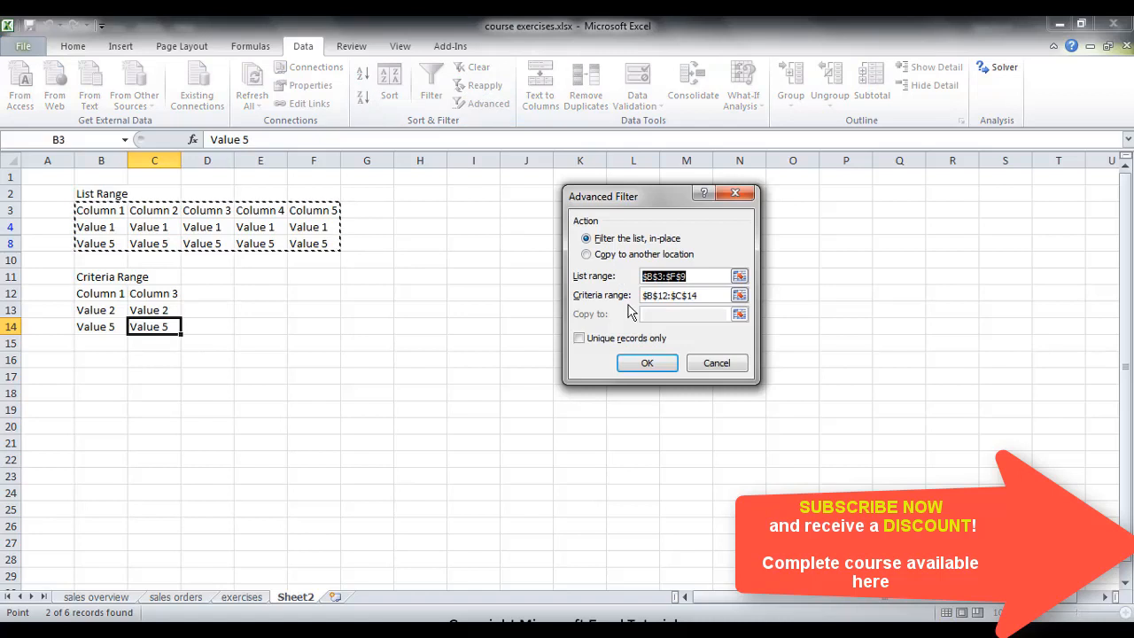
pyautogui.click(638, 364)
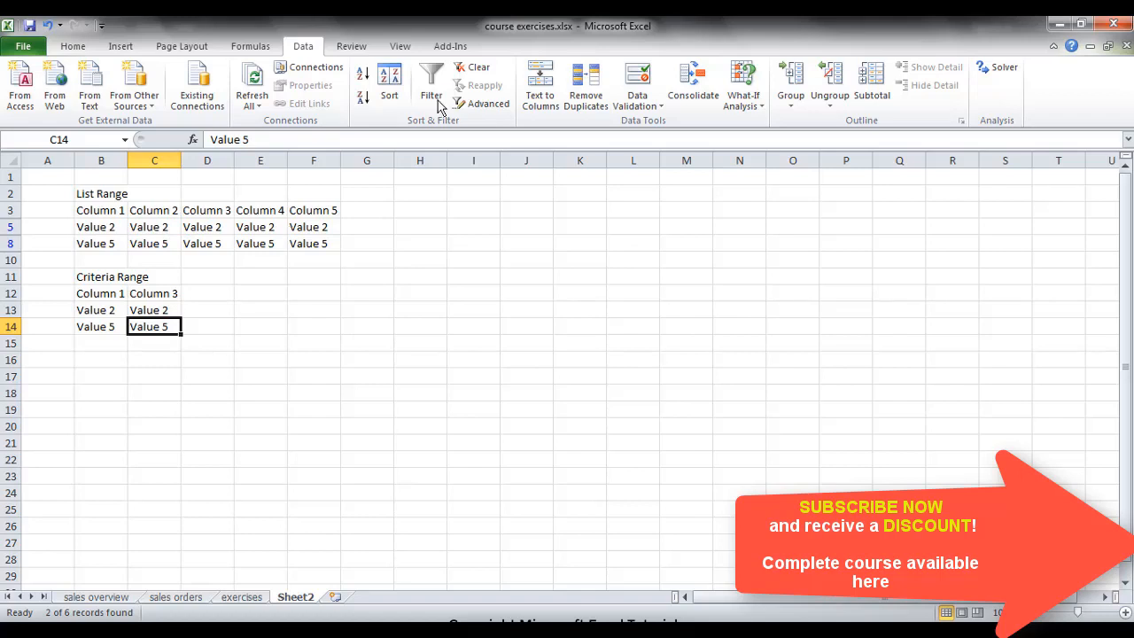
pyautogui.click(479, 67)
pyautogui.click(334, 400)
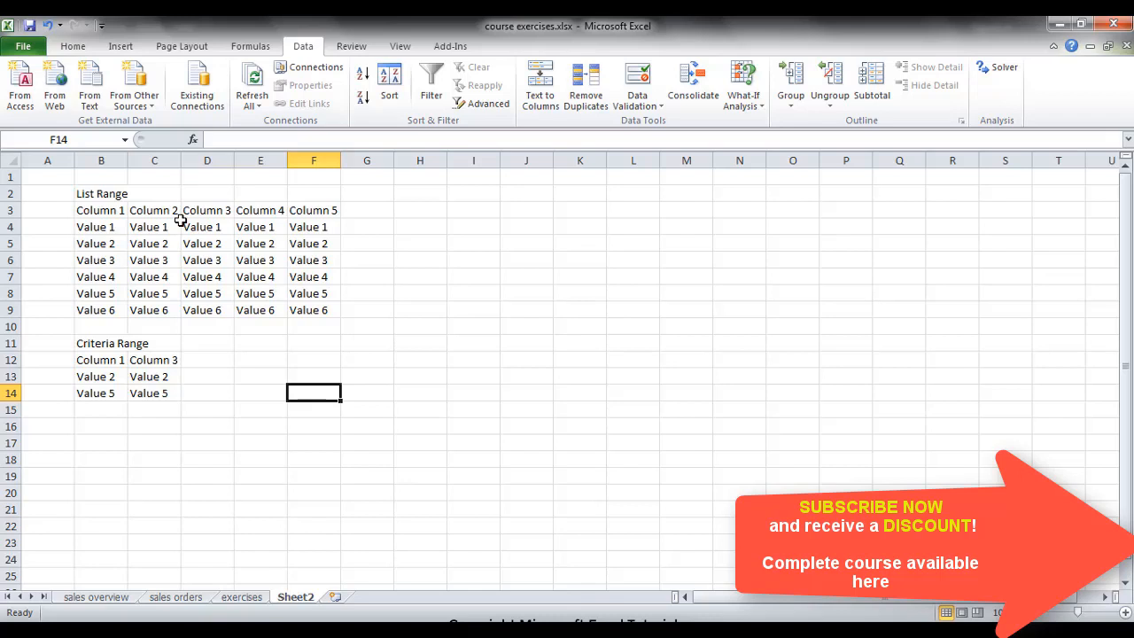
# Insert four blank rows above the header row of the sales orders sheet
pyautogui.click(175, 596)
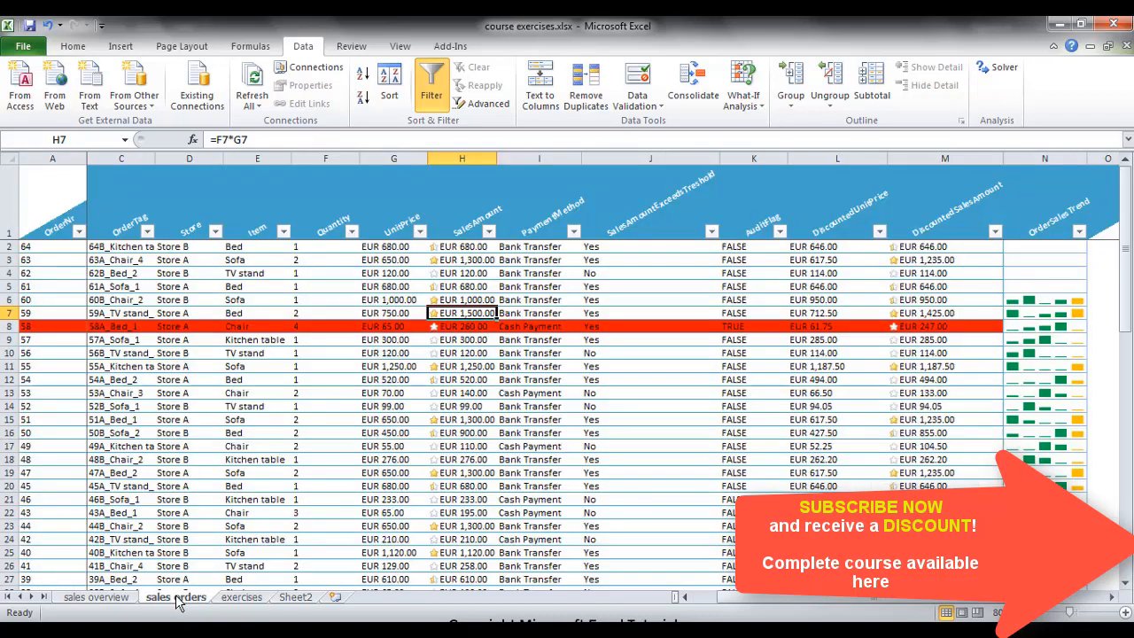
pyautogui.click(333, 271)
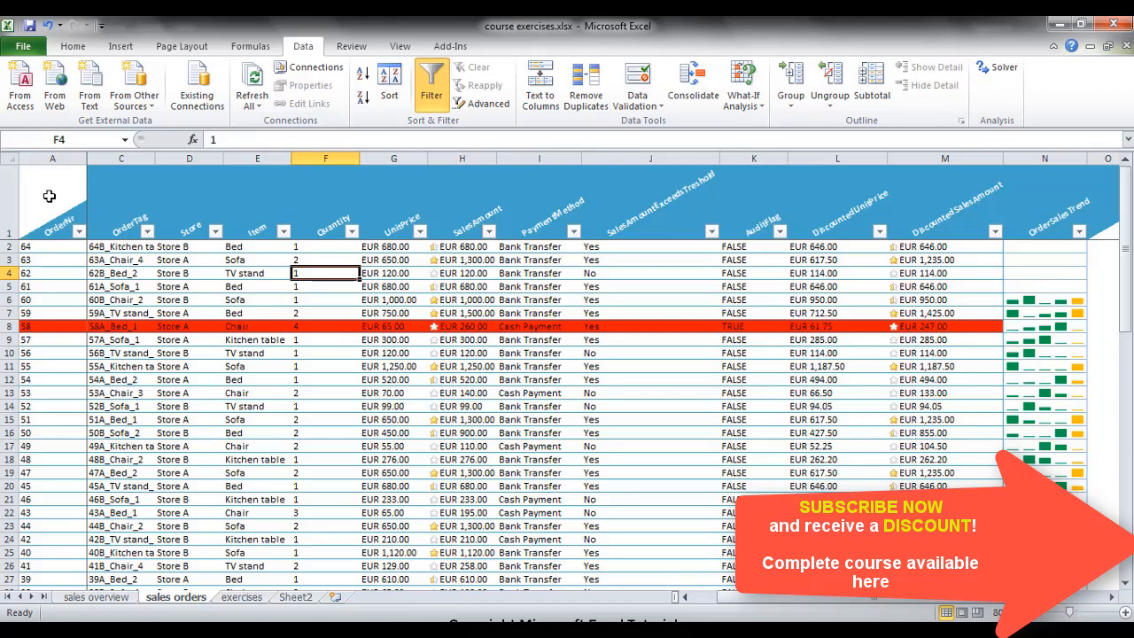
pyautogui.press('Home')
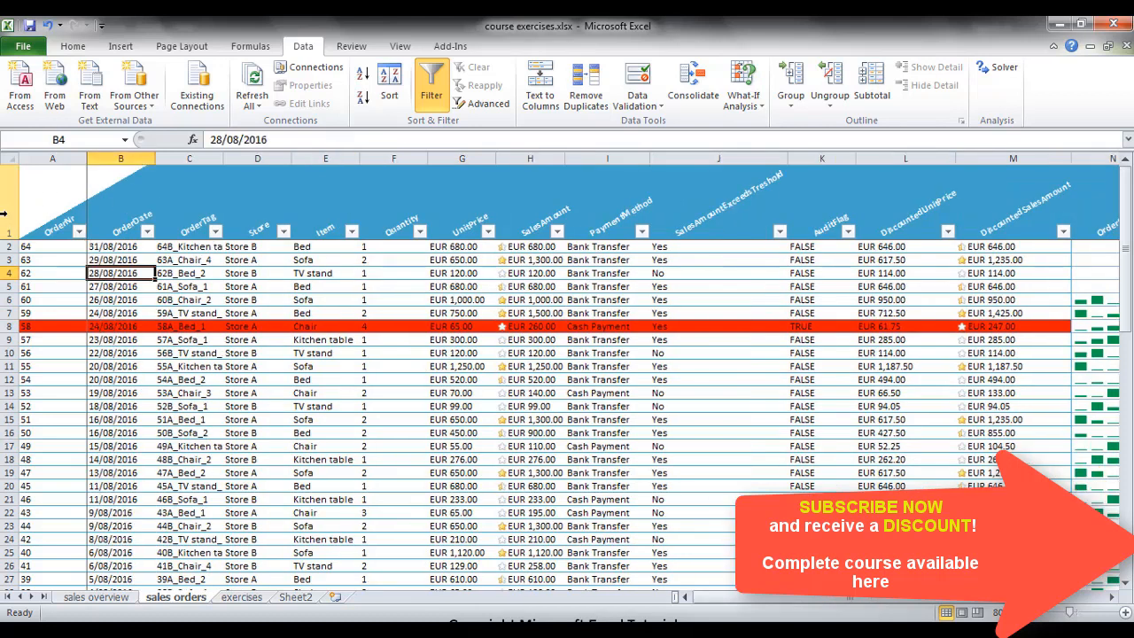
pyautogui.rightClick(9, 215)
pyautogui.click(43, 325)
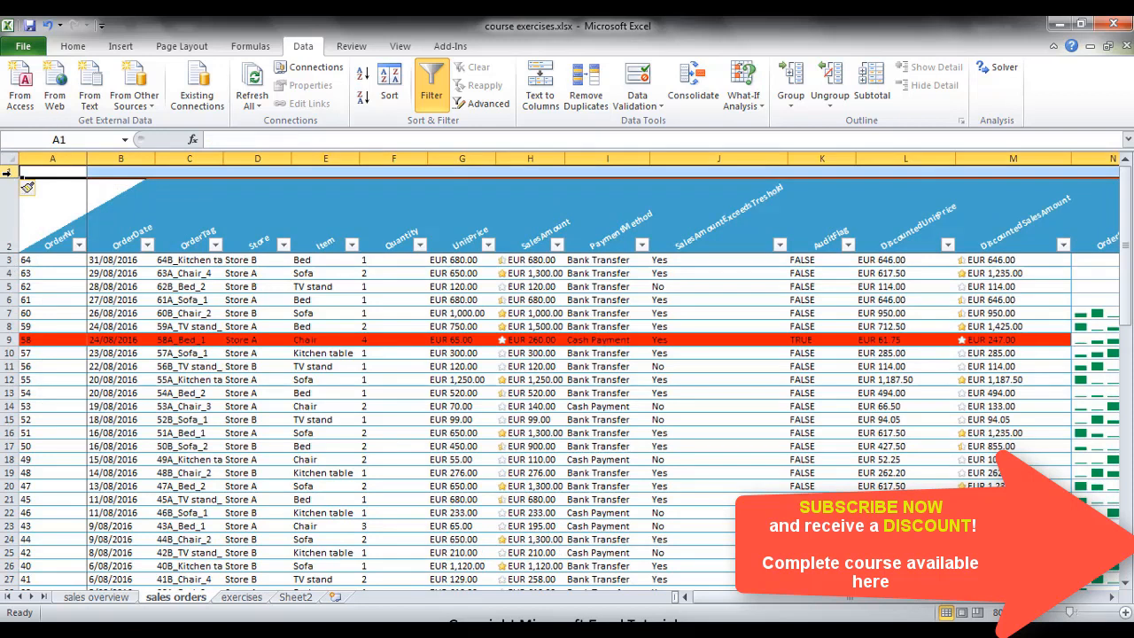
pyautogui.rightClick(9, 171)
pyautogui.click(41, 284)
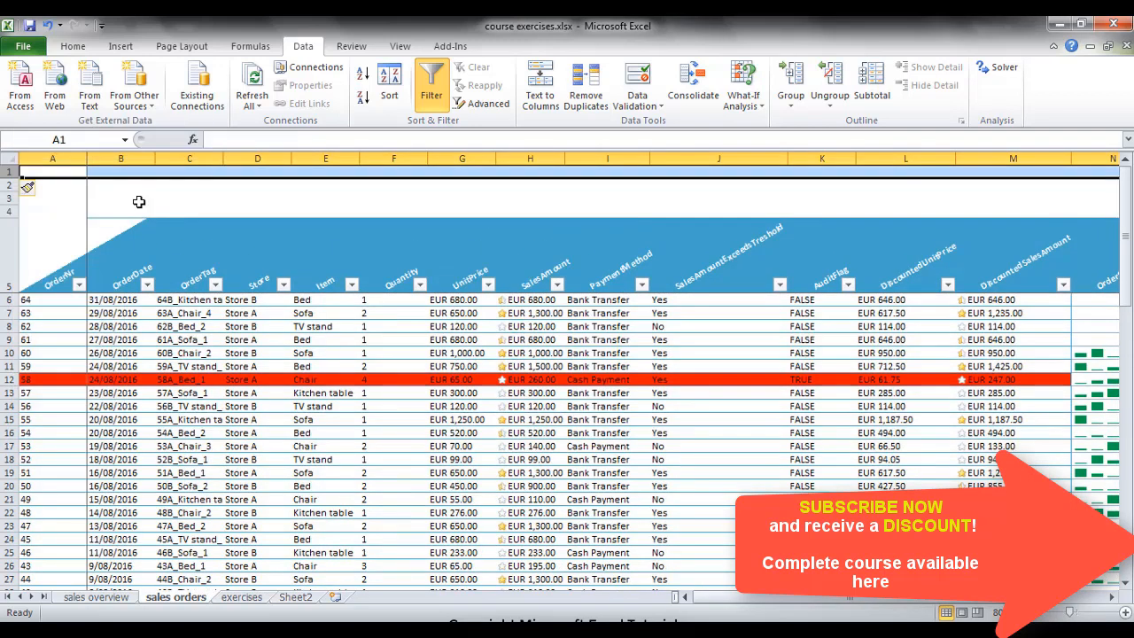
# Enter the title "Filter Criteria" in B1 above the sales orders table and make it bold
pyautogui.click(135, 198)
pyautogui.click(139, 171)
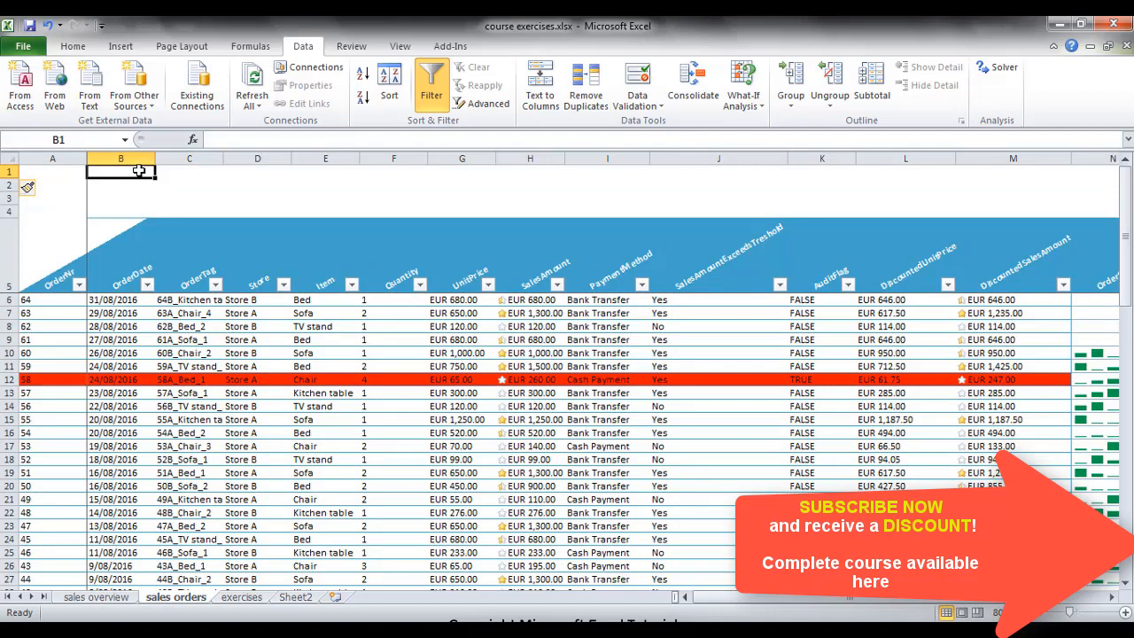
pyautogui.write('Filter Criteria')
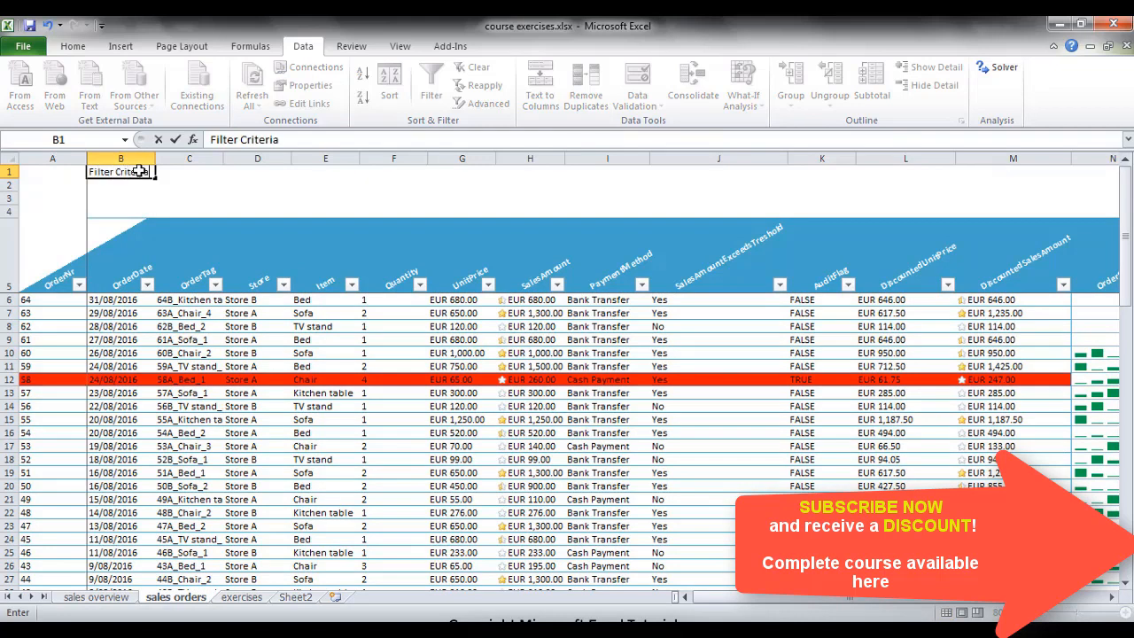
pyautogui.press('Return')
pyautogui.click(139, 171)
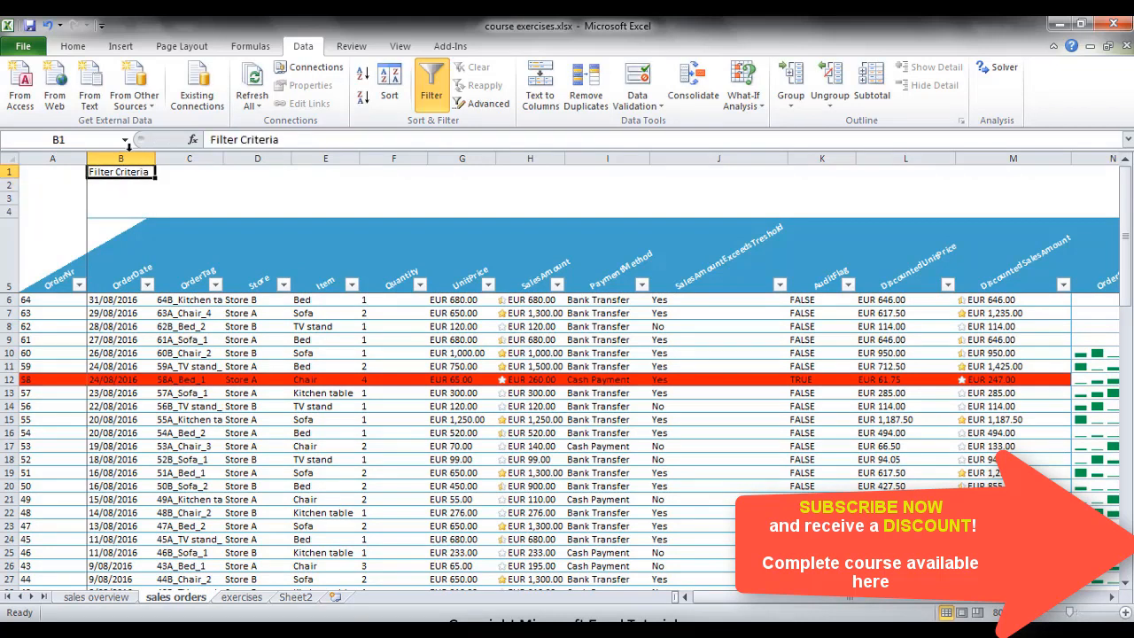
pyautogui.click(72, 46)
pyautogui.click(139, 98)
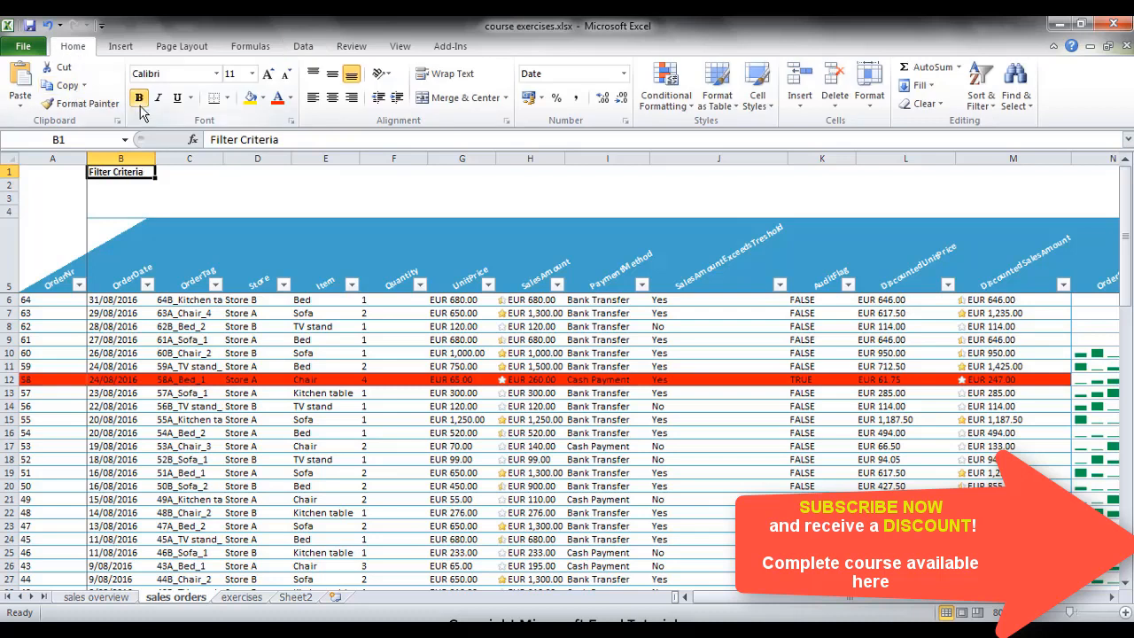
pyautogui.click(127, 184)
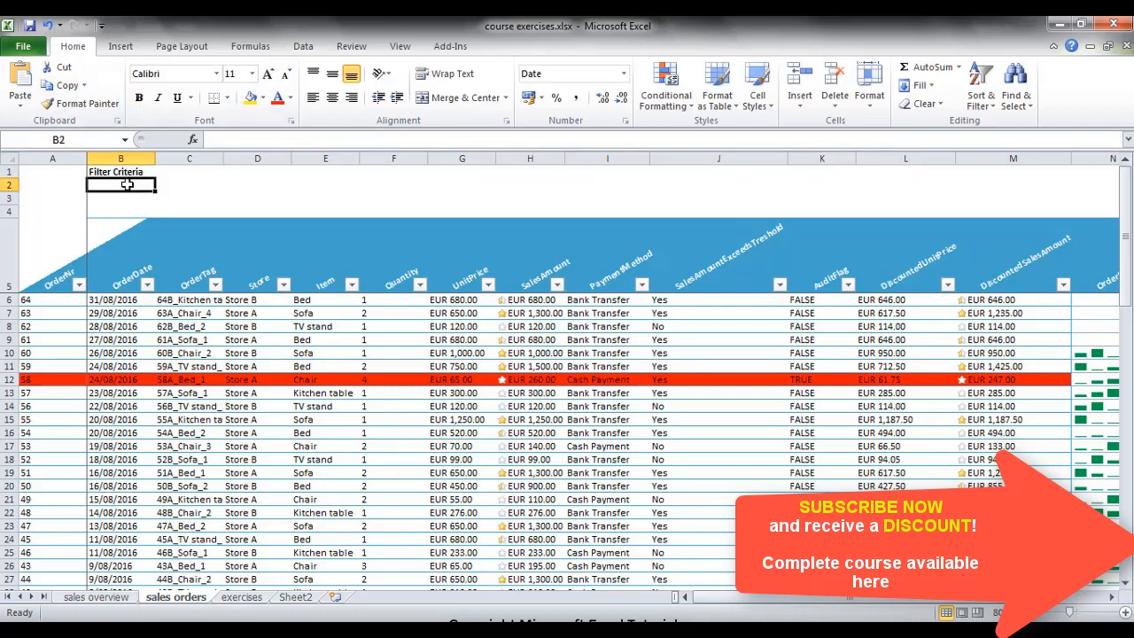
# Enter the criteria headers "OrderDate", "Store" and "Item" in C1, D1 and E1 above the sales orders table
pyautogui.click(172, 173)
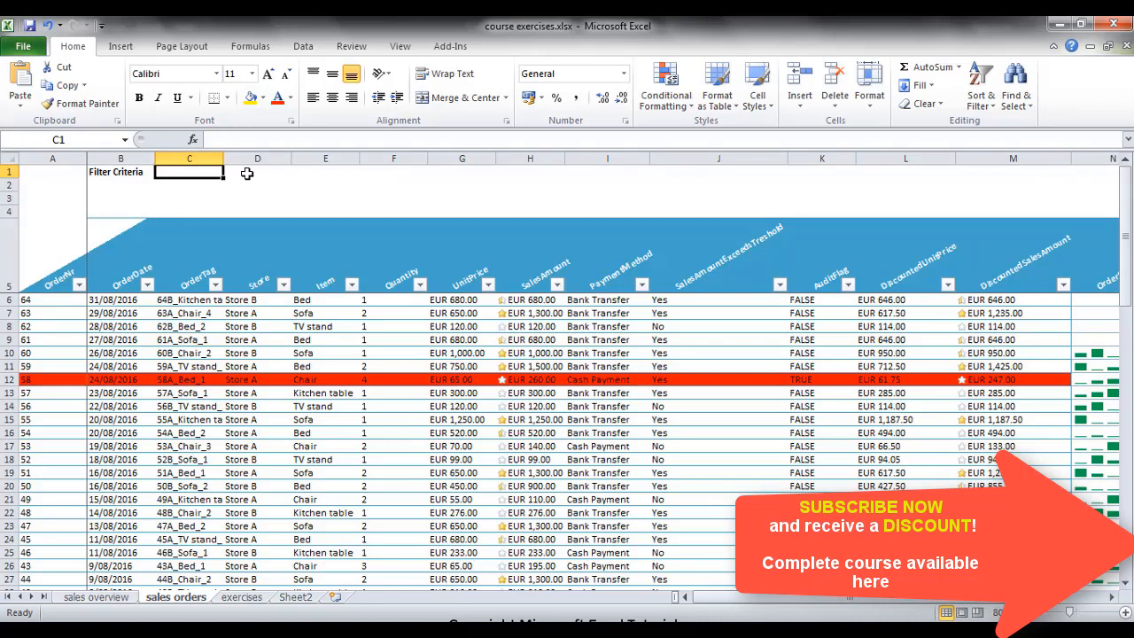
pyautogui.write('OrderDate')
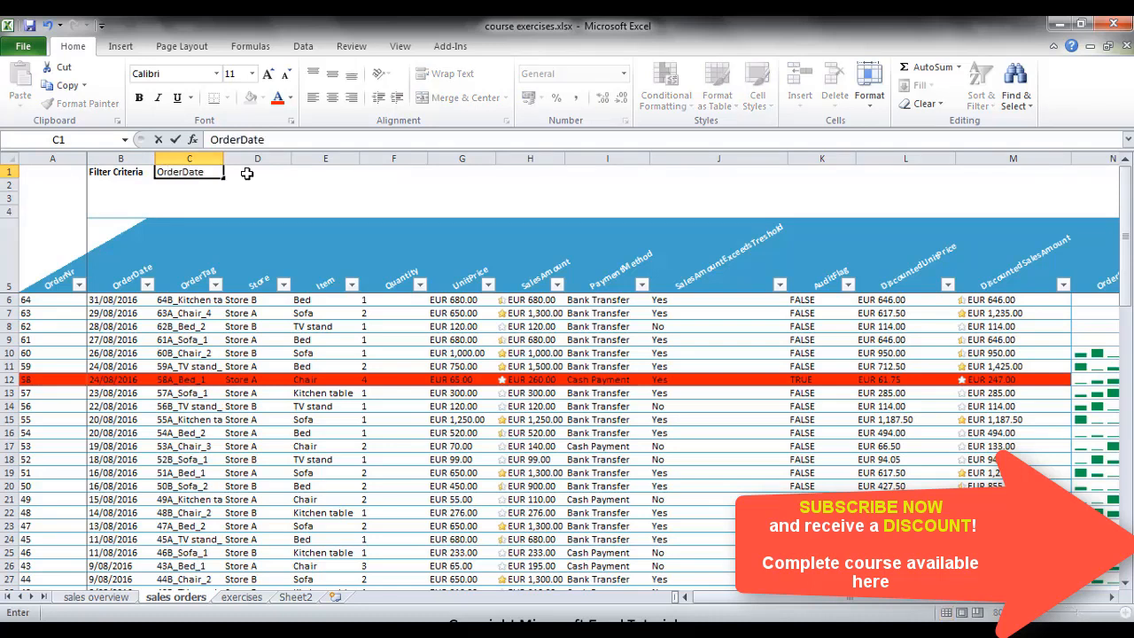
pyautogui.click(247, 174)
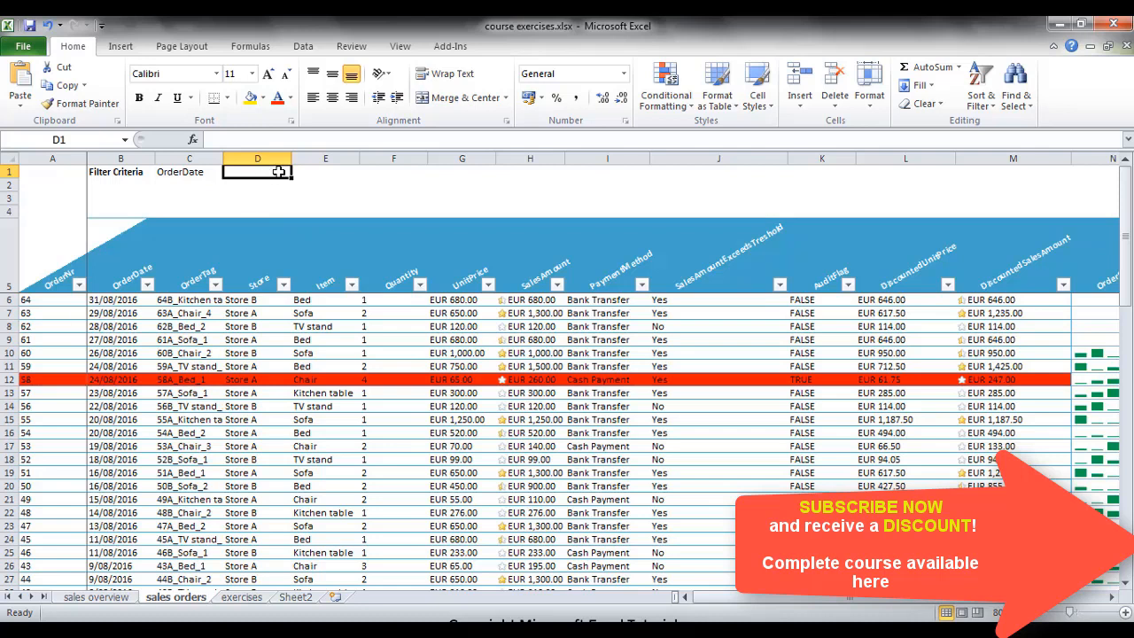
pyautogui.write('Store')
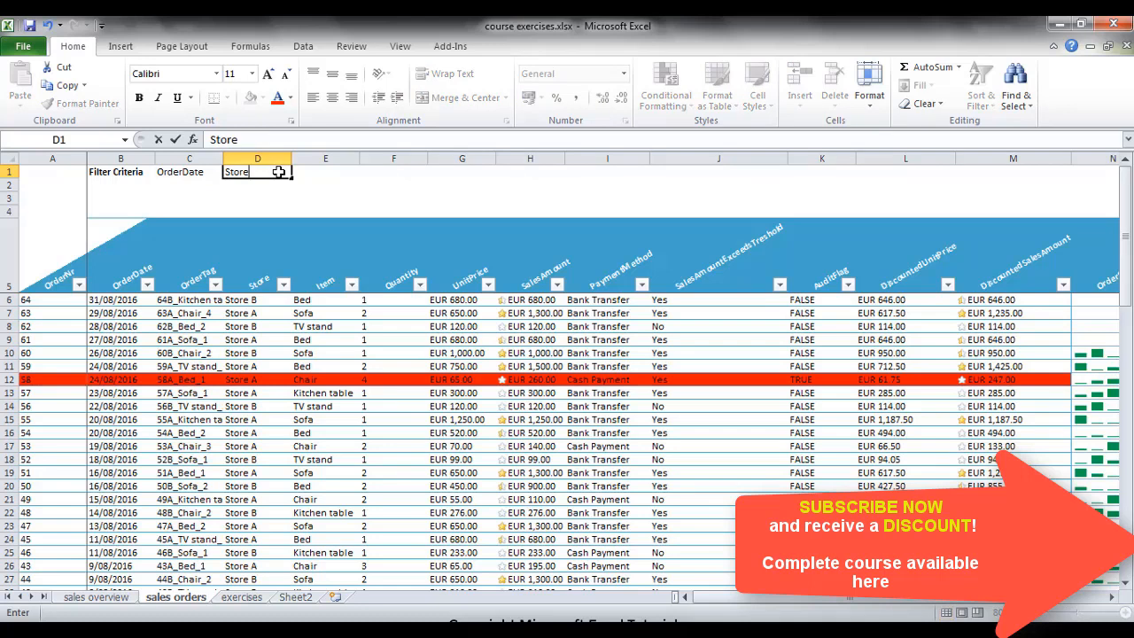
pyautogui.click(300, 169)
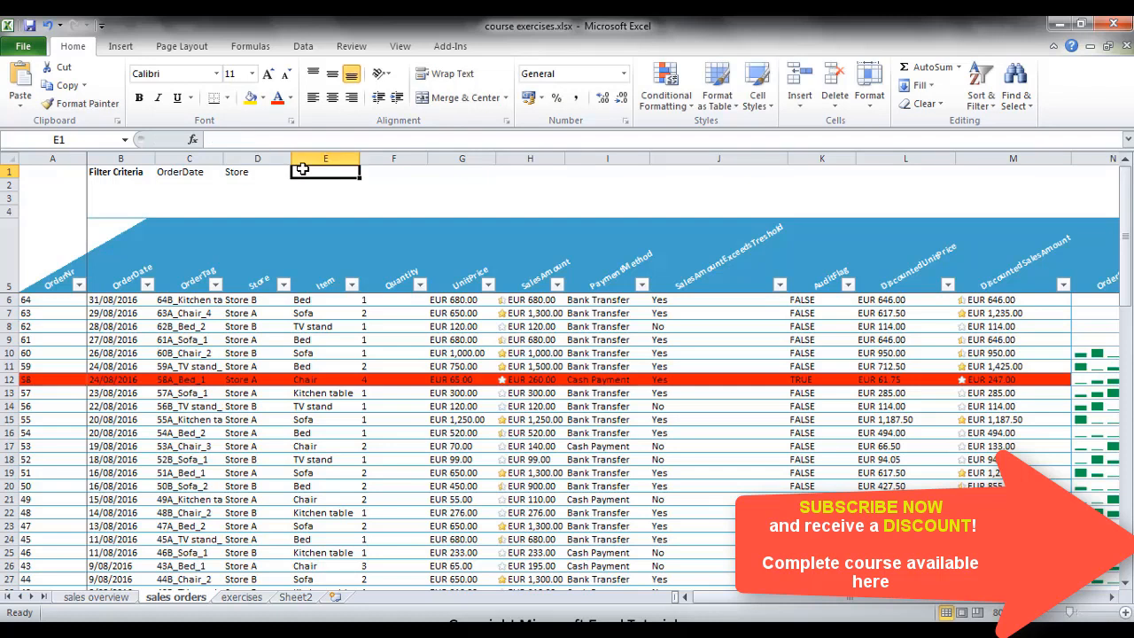
pyautogui.write('Item')
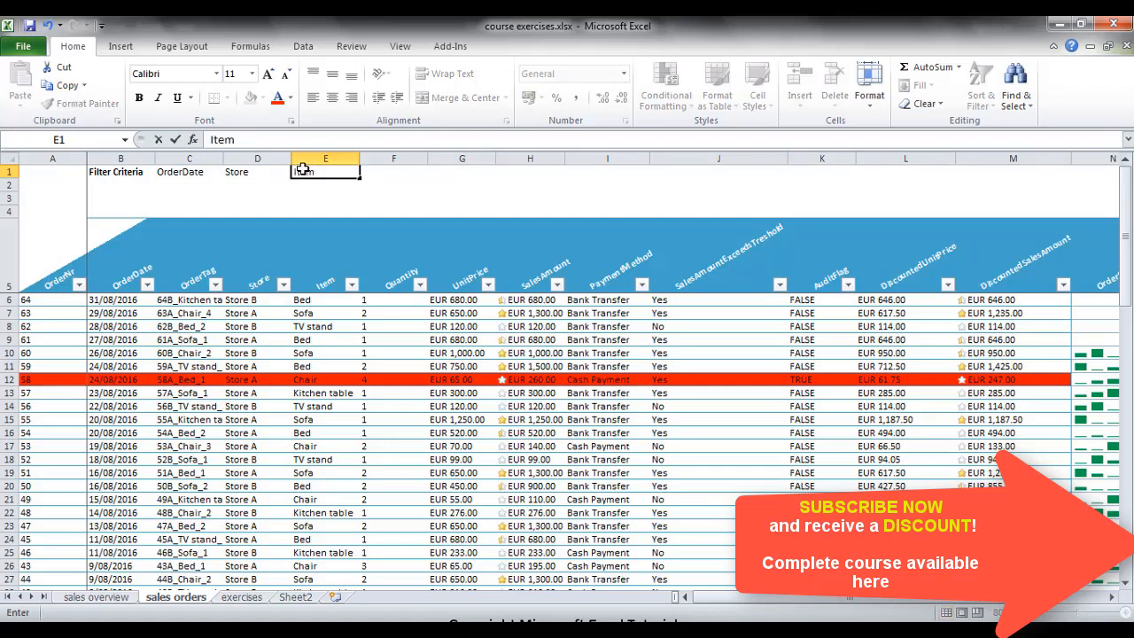
pyautogui.click(376, 172)
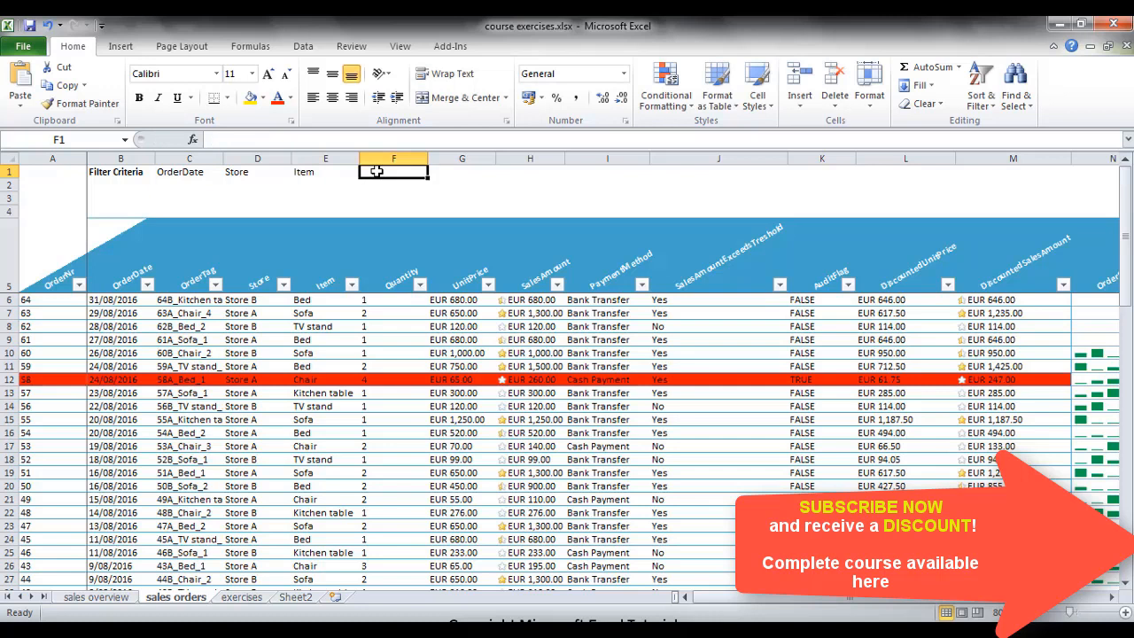
# Fill the criteria block C1:E4 with yellow
pyautogui.moveTo(193, 175); pyautogui.dragTo(302, 211)
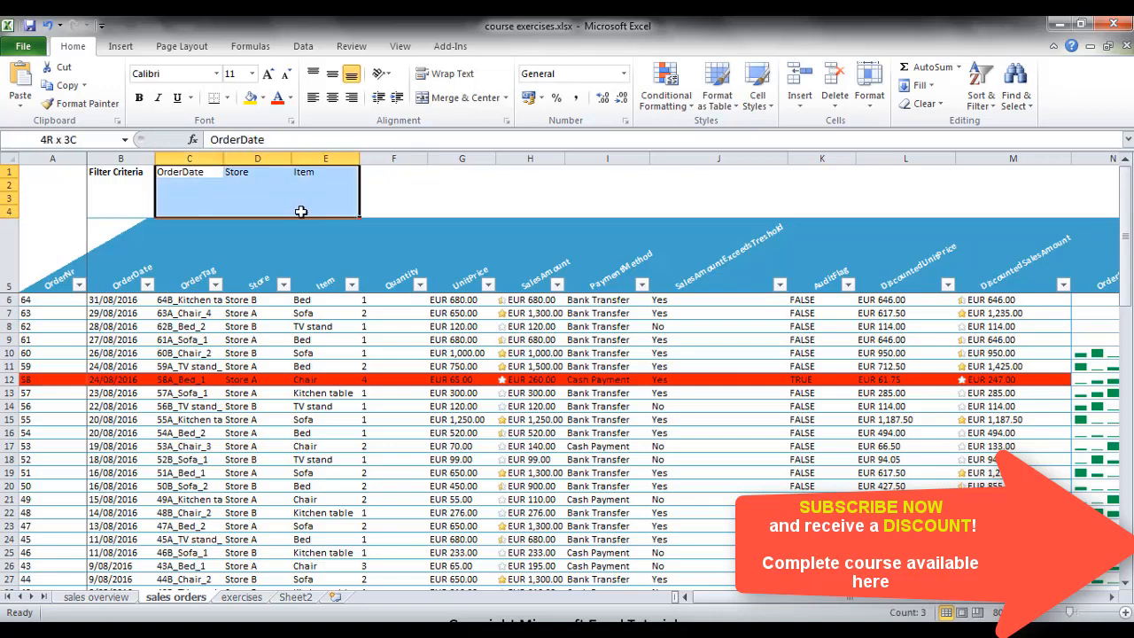
pyautogui.click(250, 97)
pyautogui.click(377, 200)
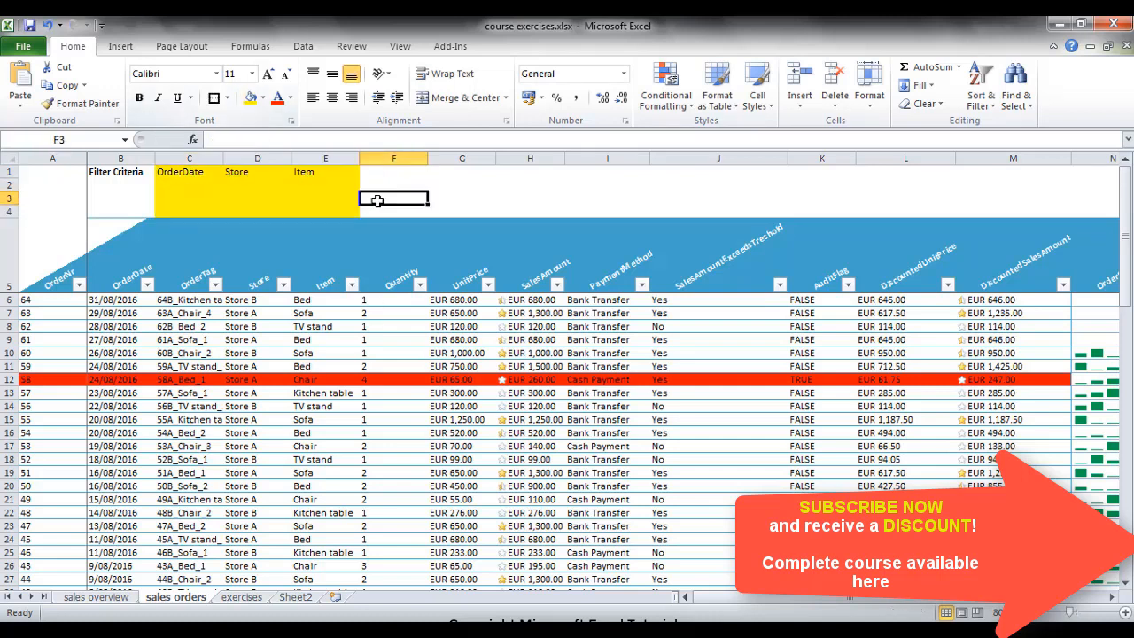
# Change the font colour of the "Filter Criteria" title in B1 to the dark blue theme colour
pyautogui.click(133, 174)
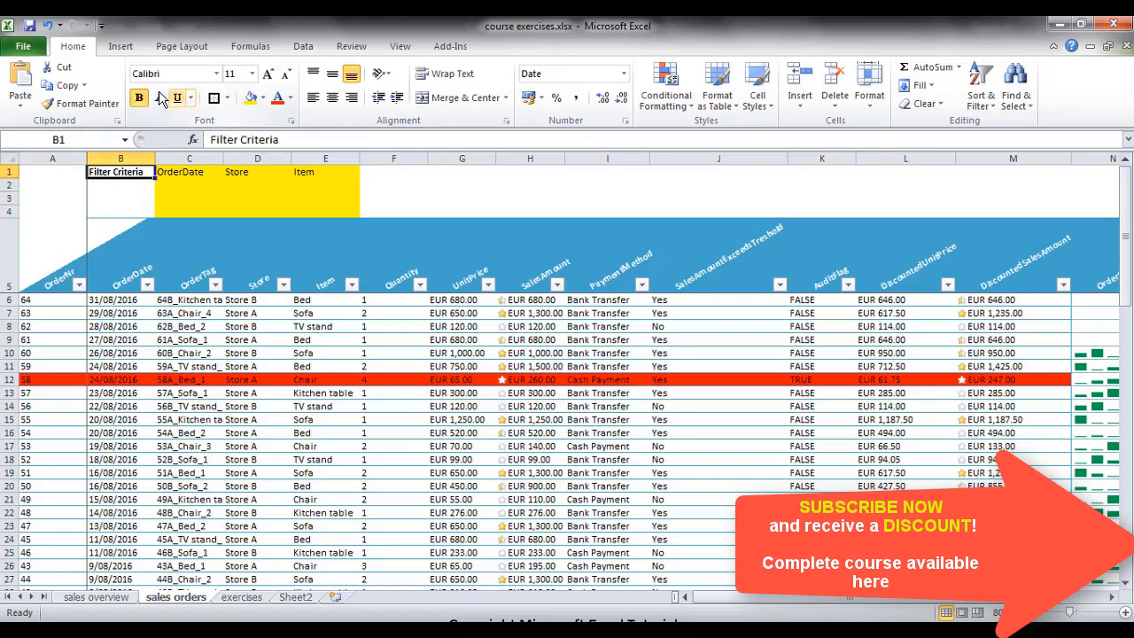
pyautogui.click(290, 97)
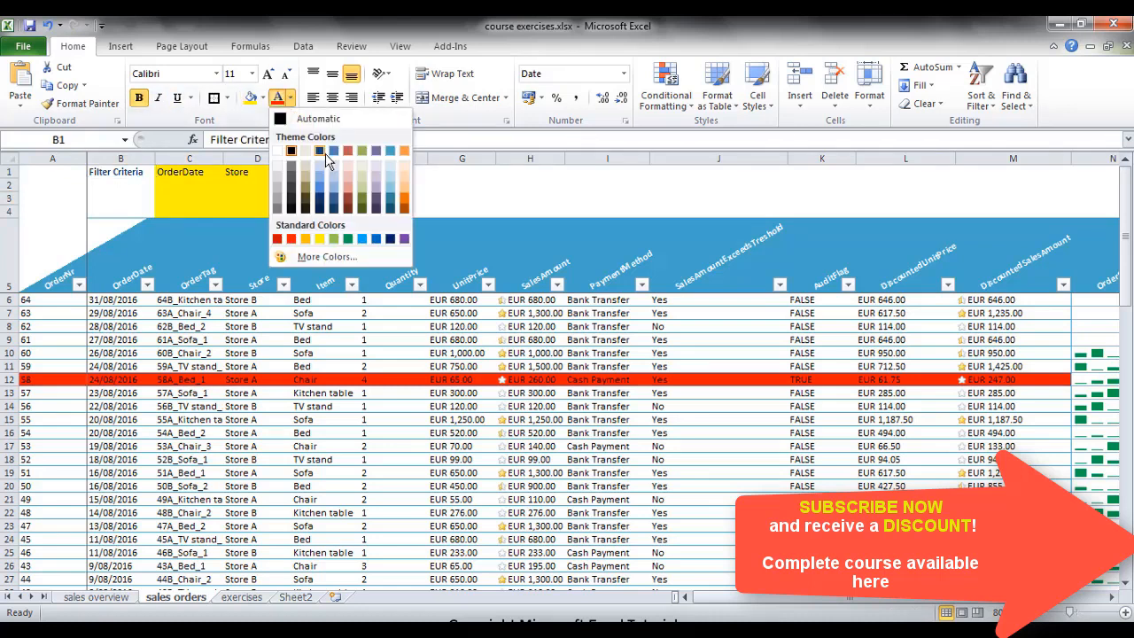
pyautogui.click(326, 155)
pyautogui.click(406, 195)
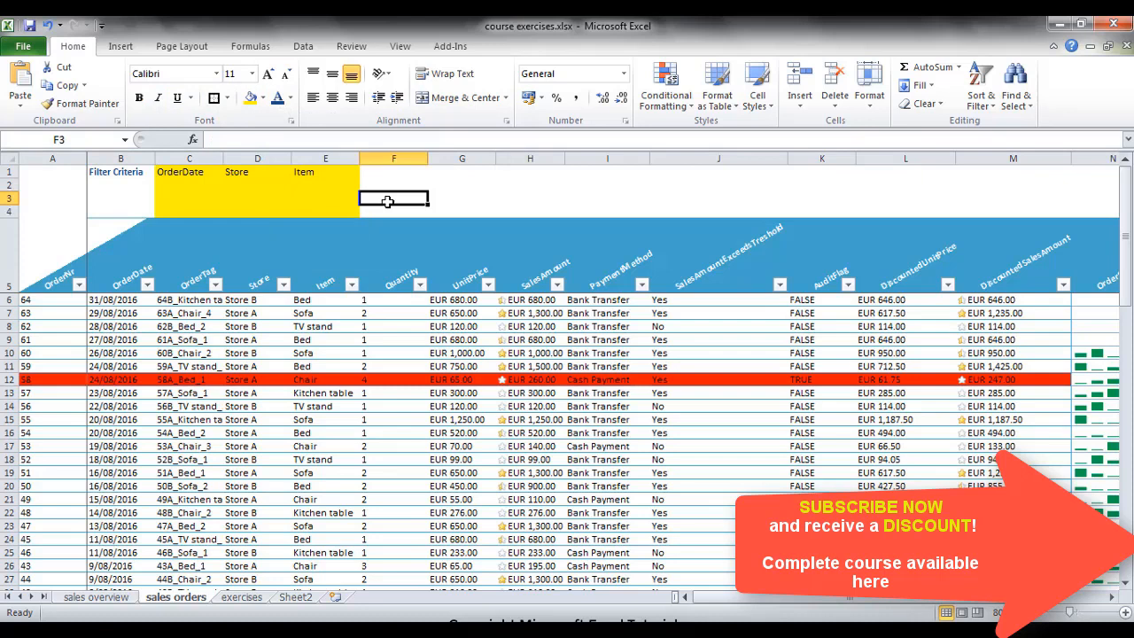
# Apply thick box borders around the criteria headers C1:E1 and around the criteria cells C2:E3
pyautogui.click(188, 173)
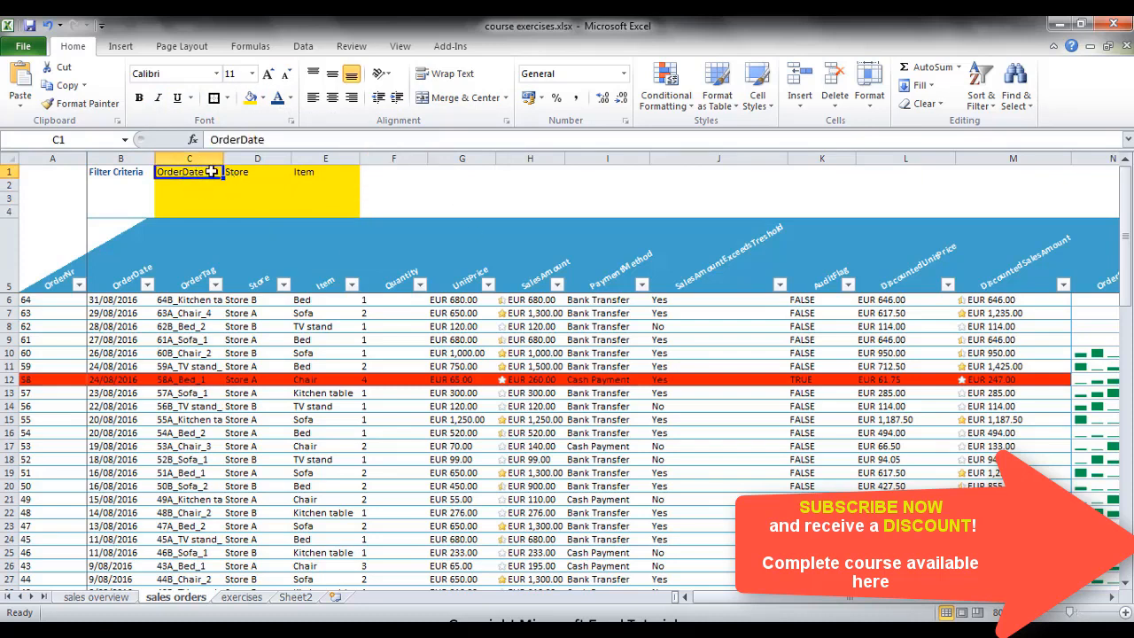
pyautogui.moveTo(204, 172); pyautogui.dragTo(304, 171)
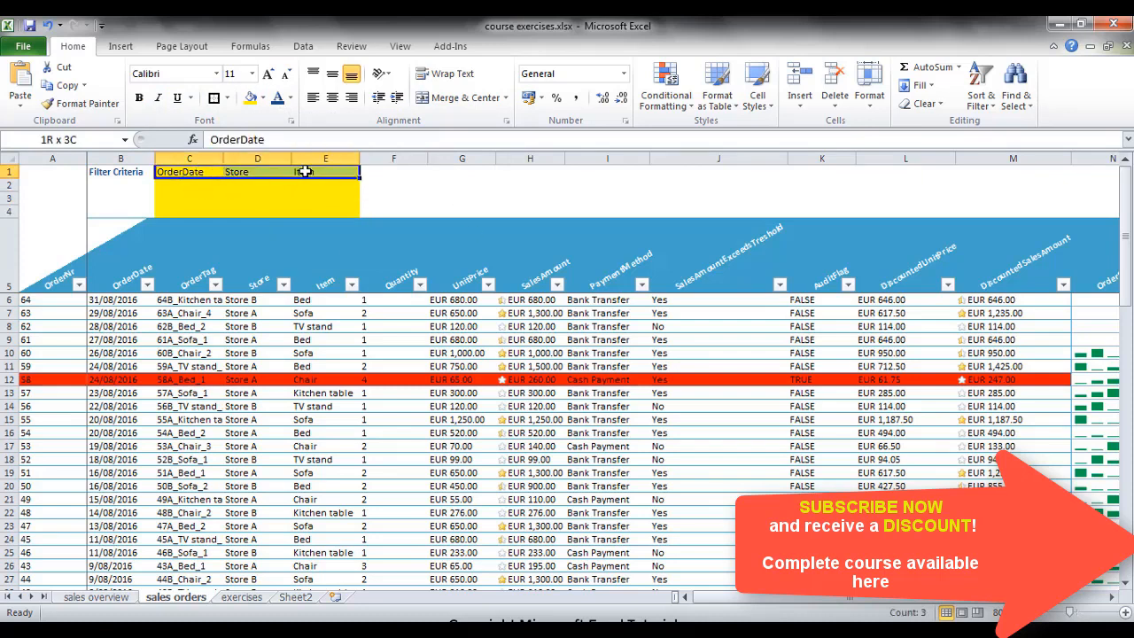
pyautogui.click(214, 98)
pyautogui.moveTo(172, 184); pyautogui.dragTo(324, 203)
pyautogui.click(227, 97)
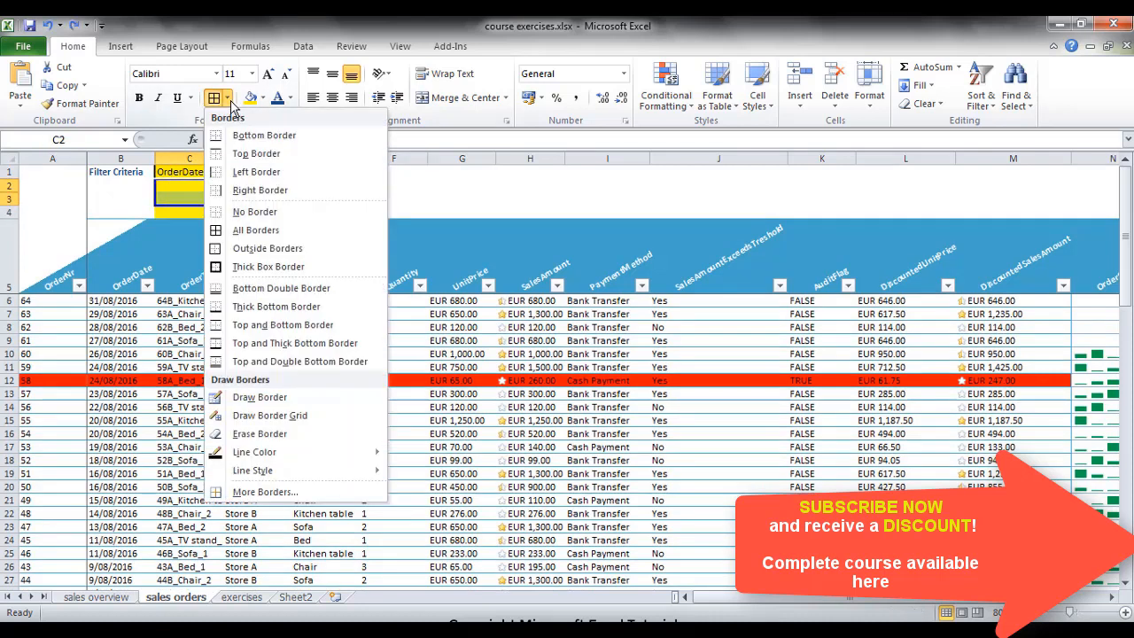
pyautogui.click(257, 266)
# Clear all contents and formatting from B4:F4, the row between the criteria block and the sales orders table
pyautogui.moveTo(121, 212); pyautogui.dragTo(393, 213)
pyautogui.click(922, 104)
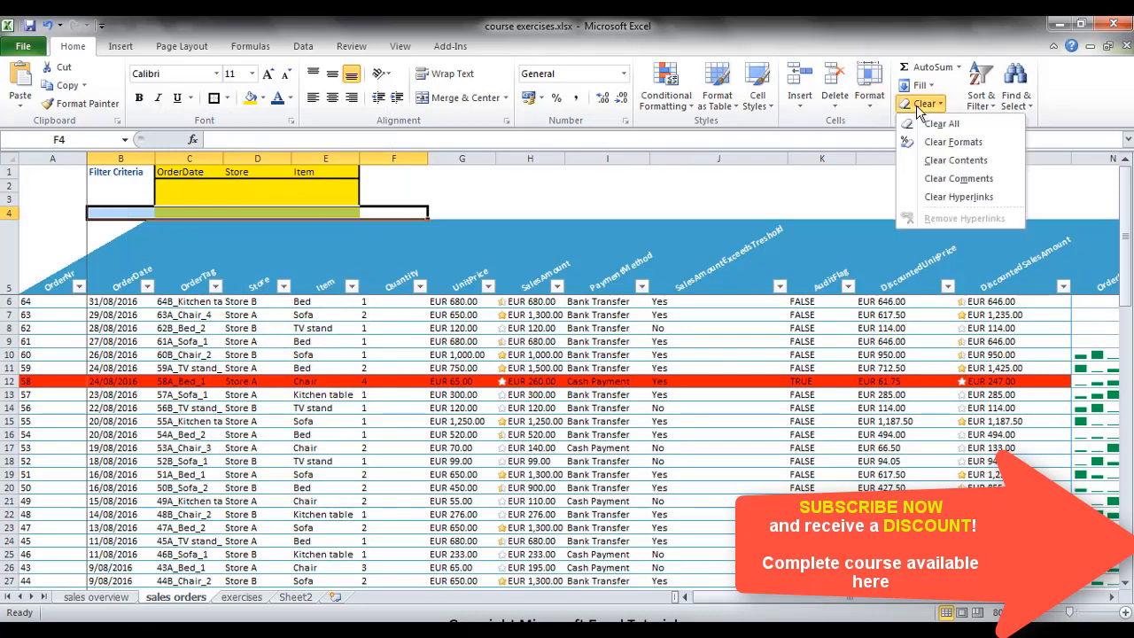
pyautogui.click(939, 124)
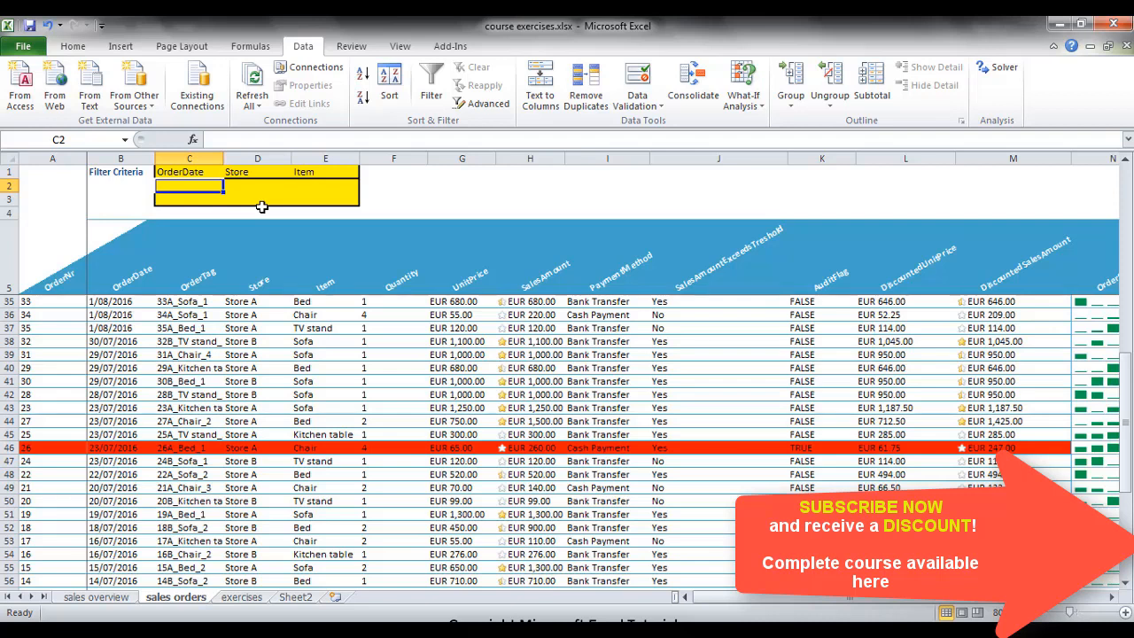
# Enter the date 01/08/2016 in both OrderDate criteria cells, C2 and C3
pyautogui.write('01')
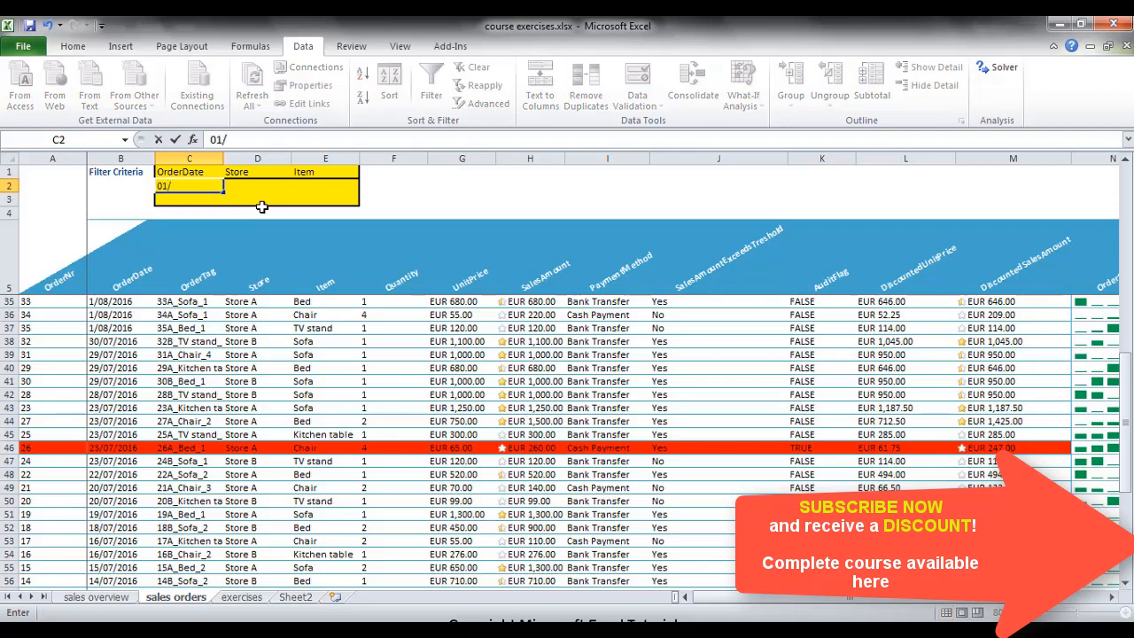
pyautogui.write('/08/2016')
pyautogui.press('Return')
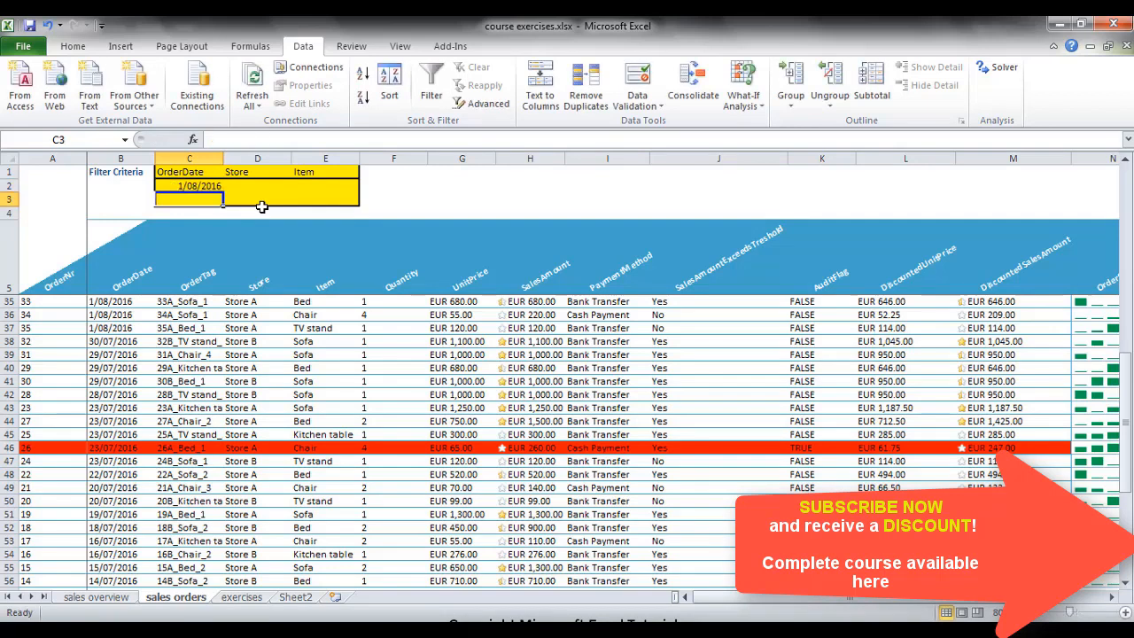
pyautogui.click(217, 187)
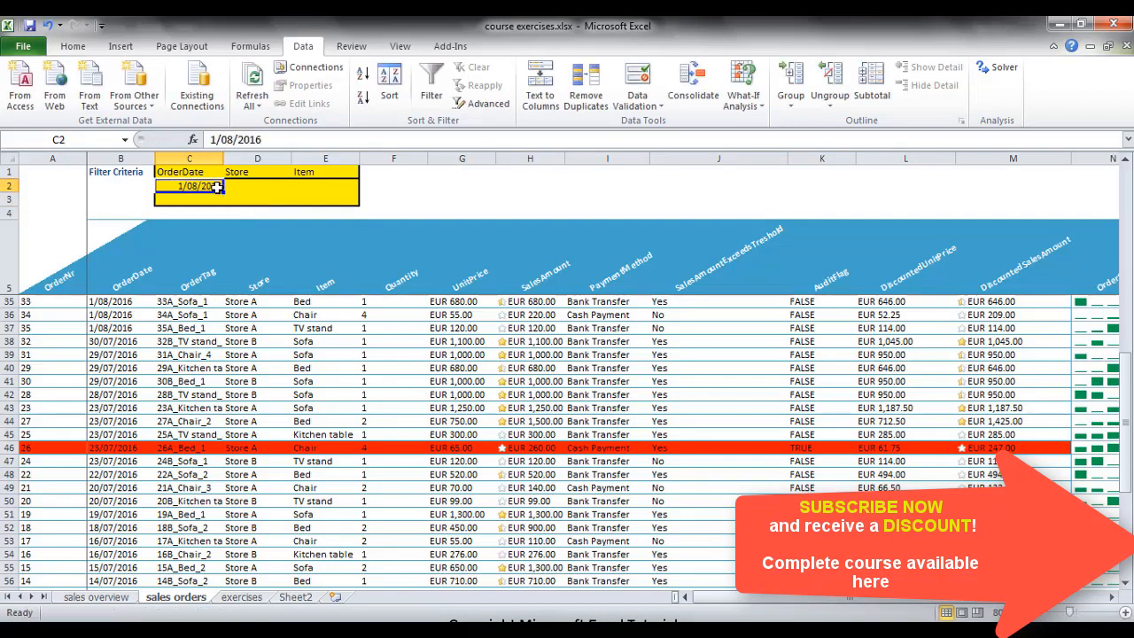
pyautogui.press('Down')
pyautogui.write('01')
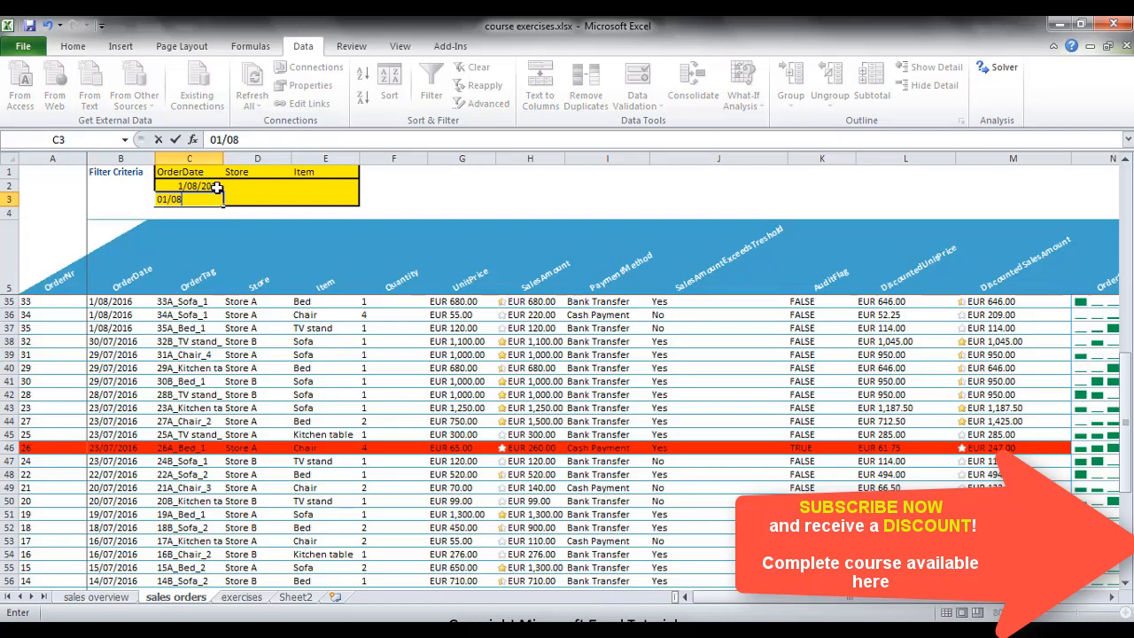
pyautogui.write('/08/2016')
pyautogui.press('Tab')
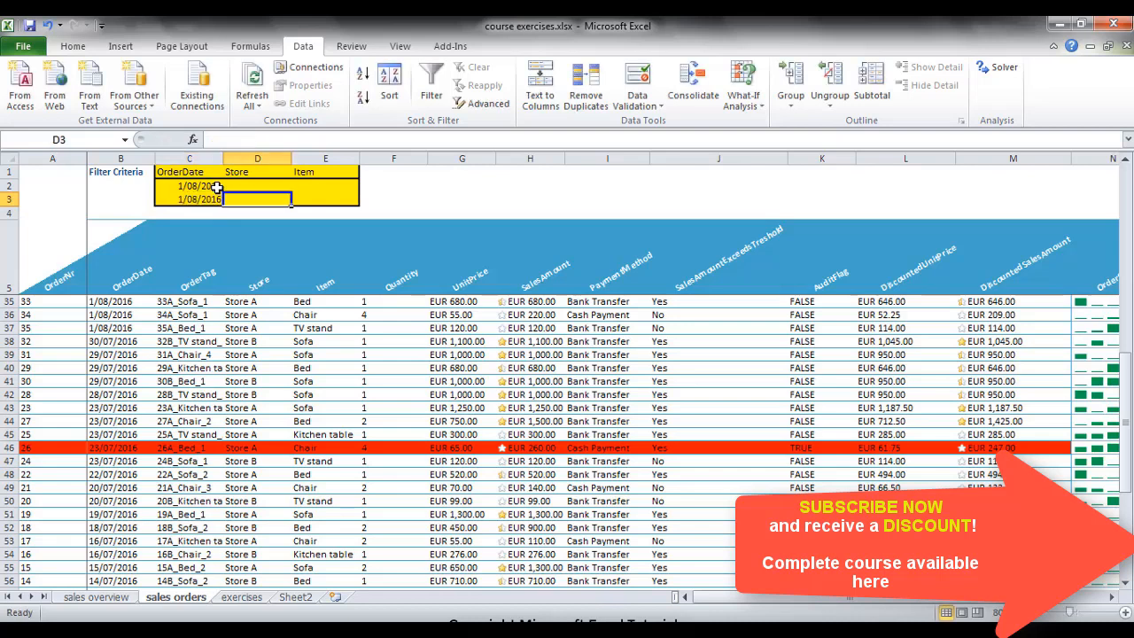
# Enter "Store A" in D2 and "Store B" in D3 as the Store criteria
pyautogui.press('Up')
pyautogui.write('Sto')
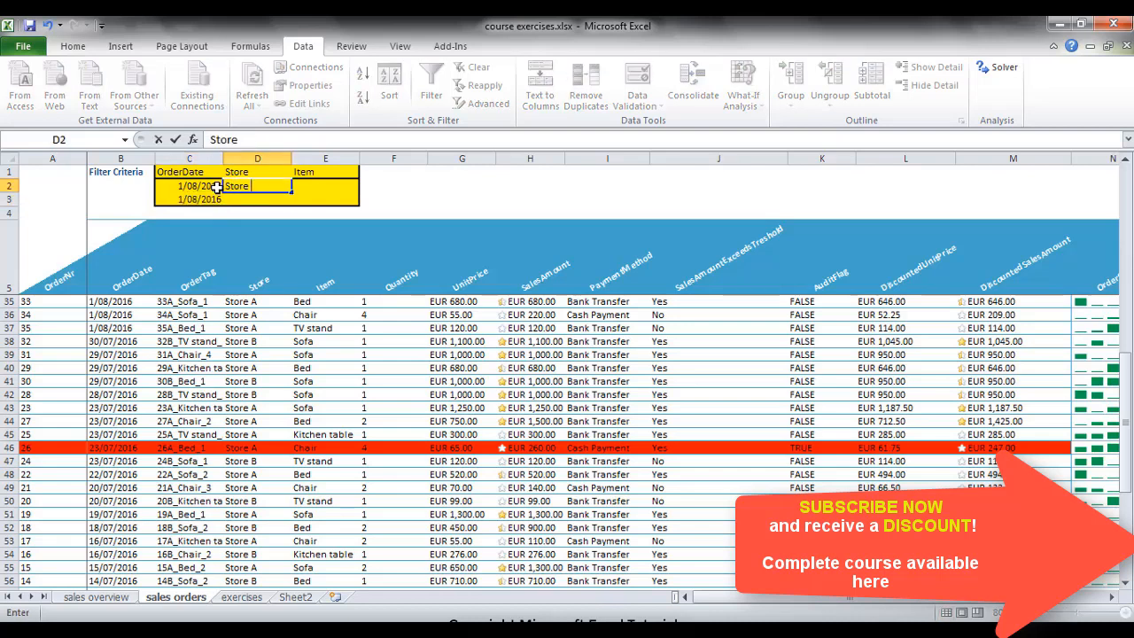
pyautogui.write('re A')
pyautogui.press('Return')
pyautogui.write('Store B')
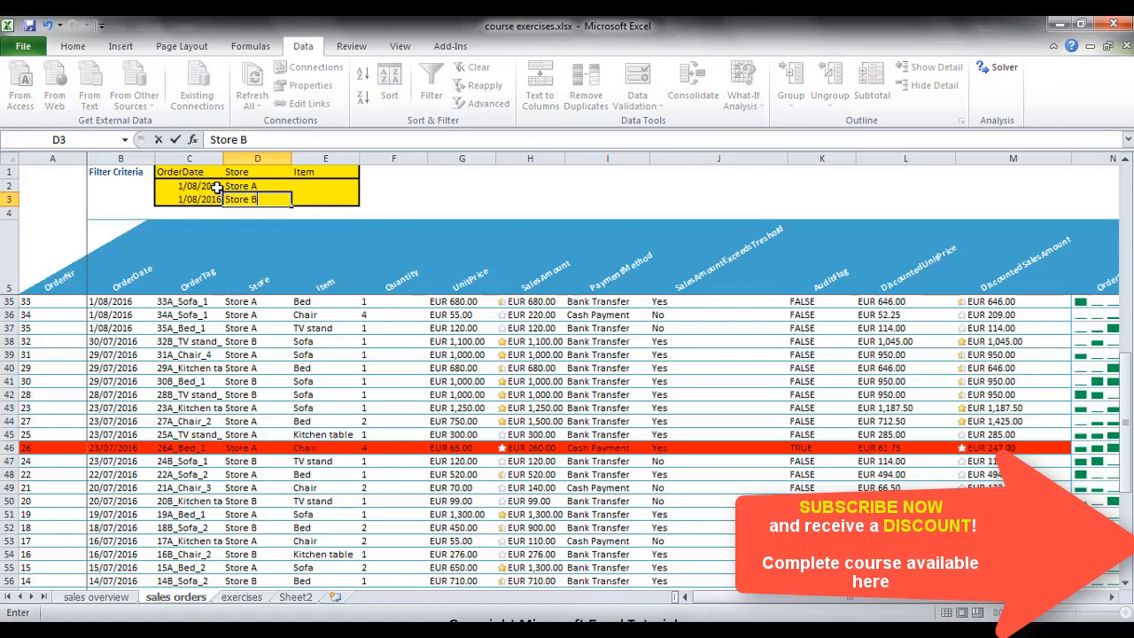
pyautogui.press('Tab')
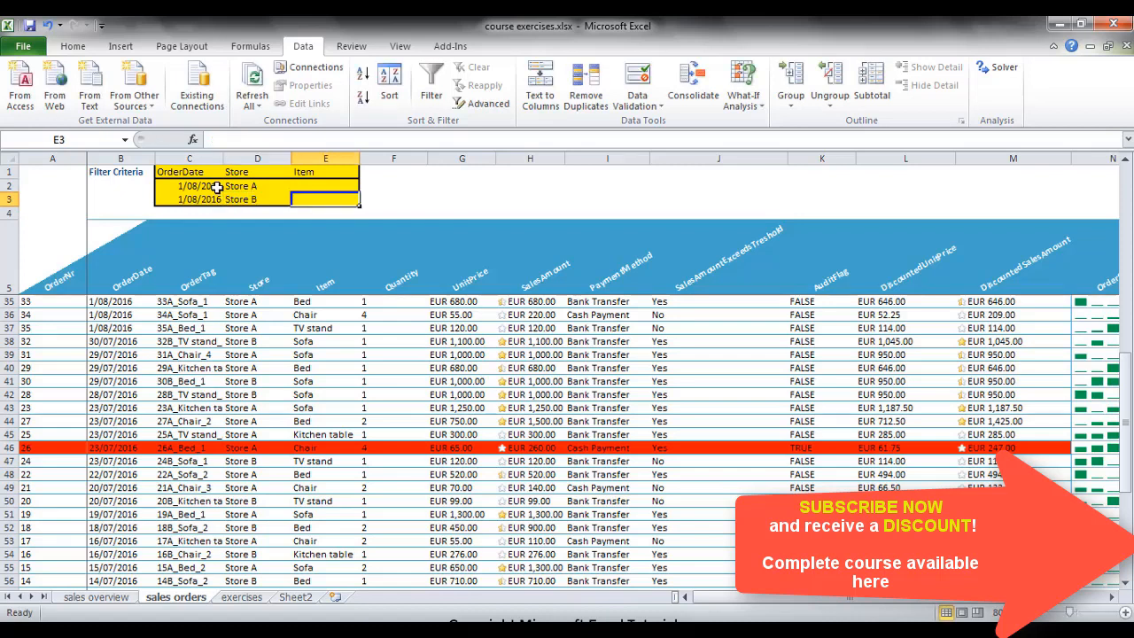
# Enter "Kitchen Table" in both Item criteria cells, E2 and E3
pyautogui.press('Up')
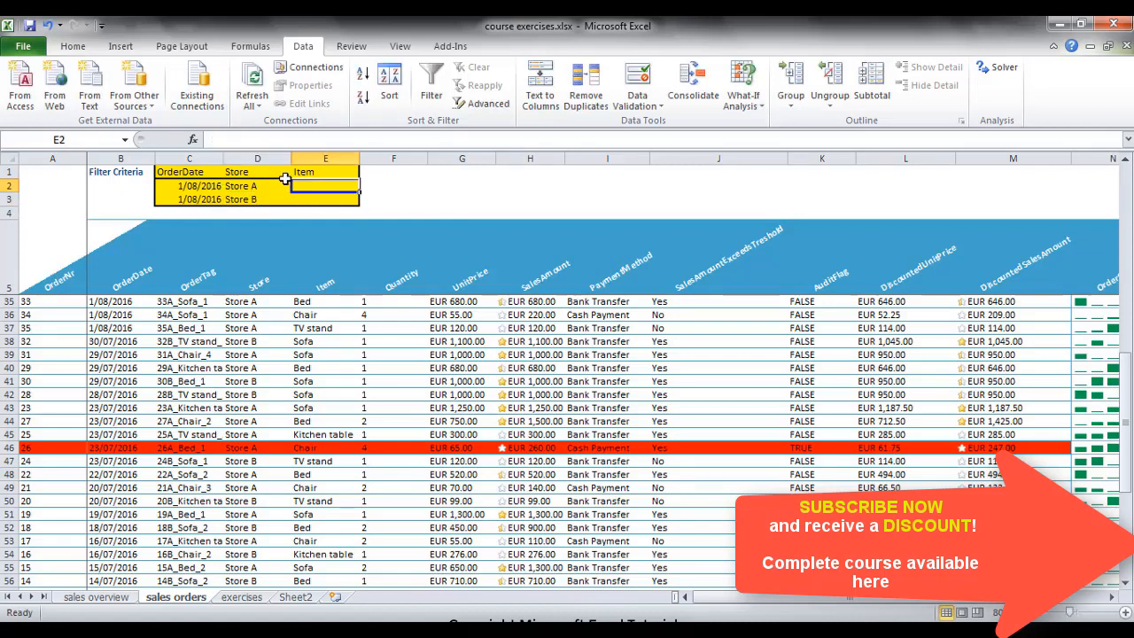
pyautogui.write('K')
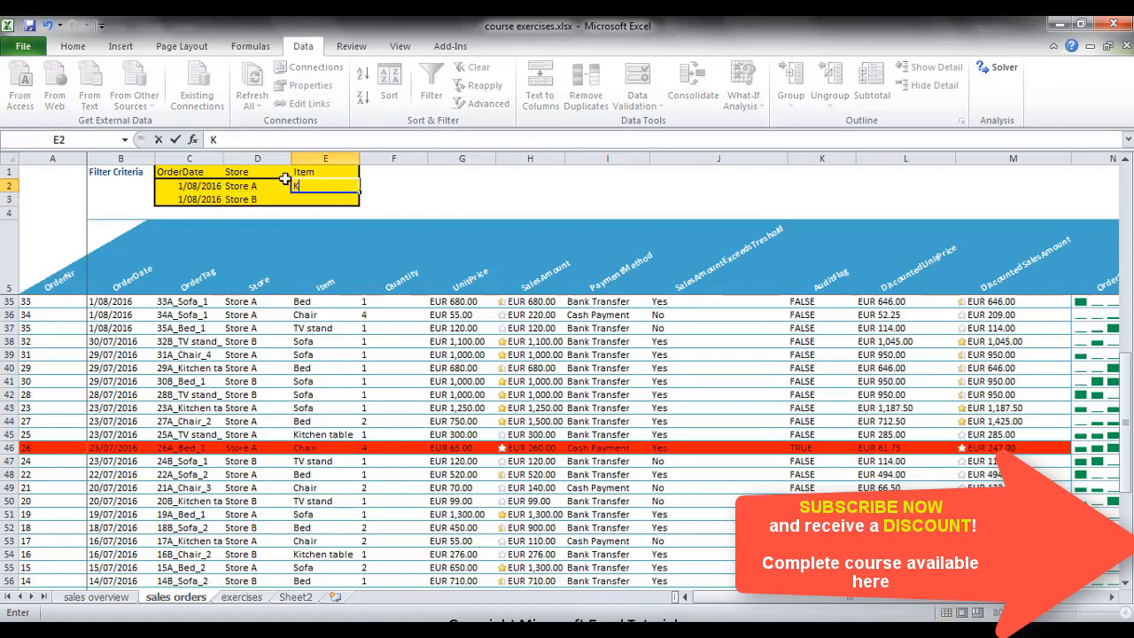
pyautogui.write('itchen Table')
pyautogui.press('Return')
pyautogui.write('K')
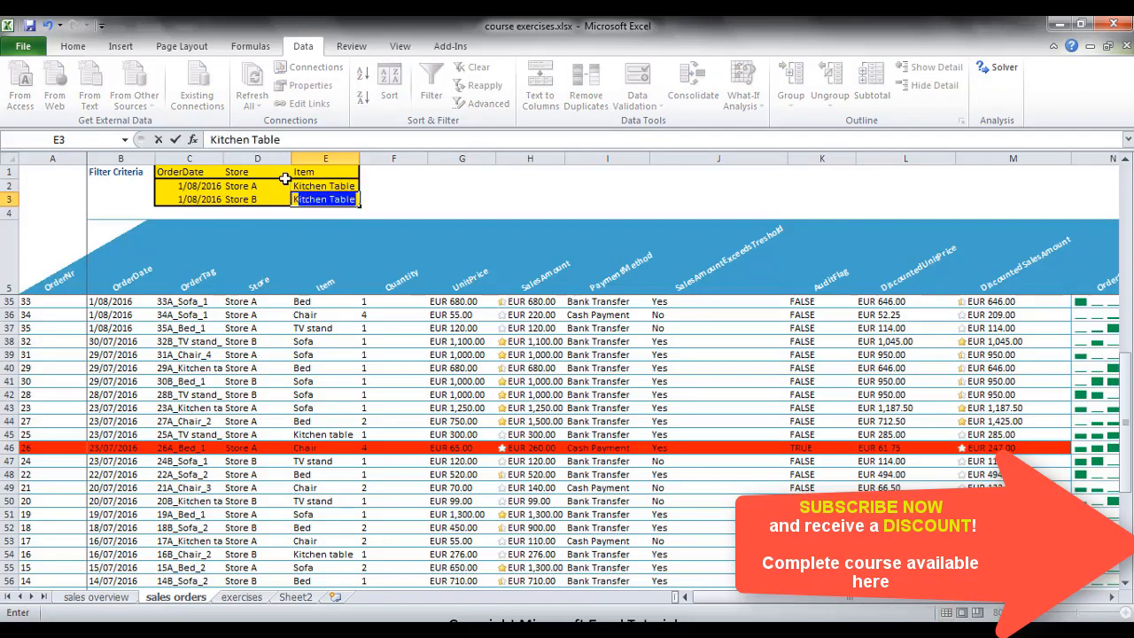
pyautogui.press('Return')
pyautogui.click(391, 186)
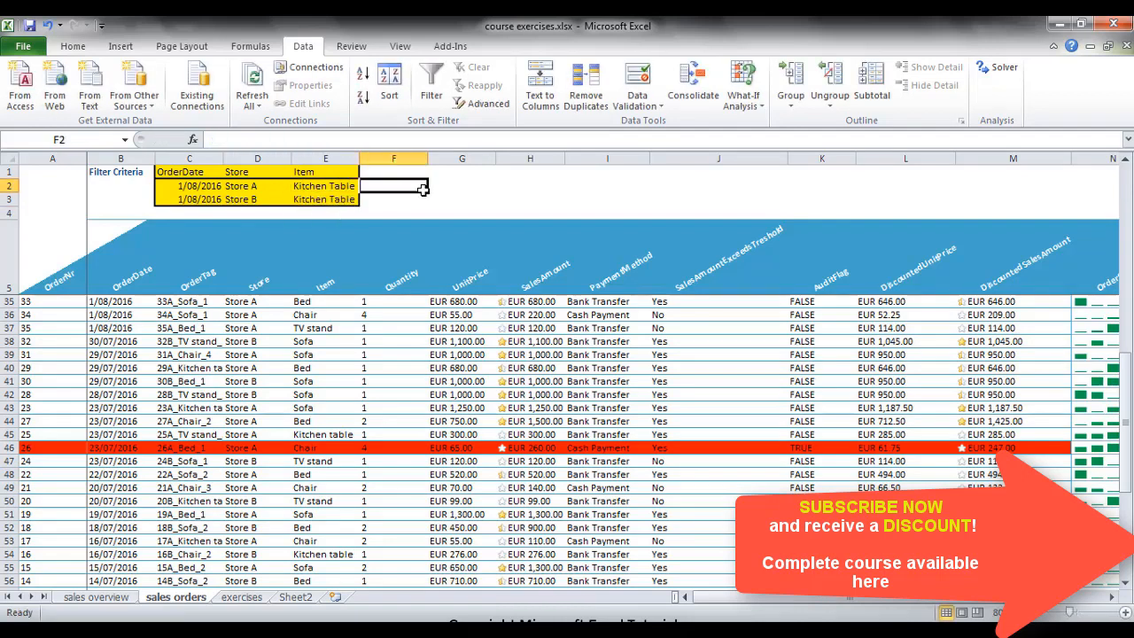
pyautogui.click(461, 186)
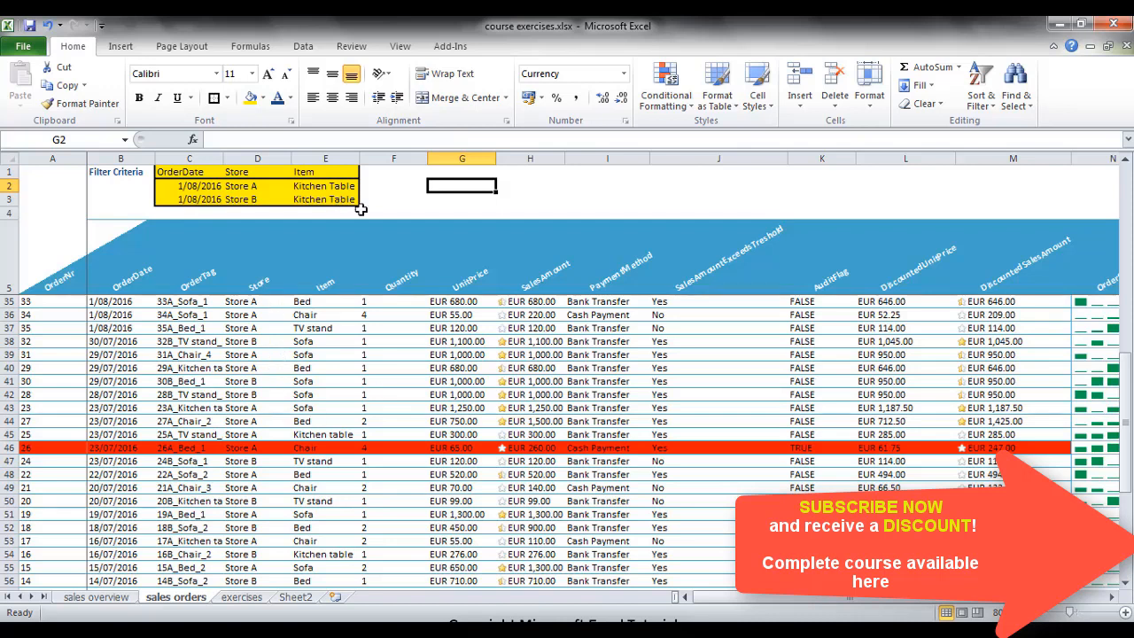
# Start an advanced filter on the sales orders sheet and set its list range to A5:N69
pyautogui.click(306, 48)
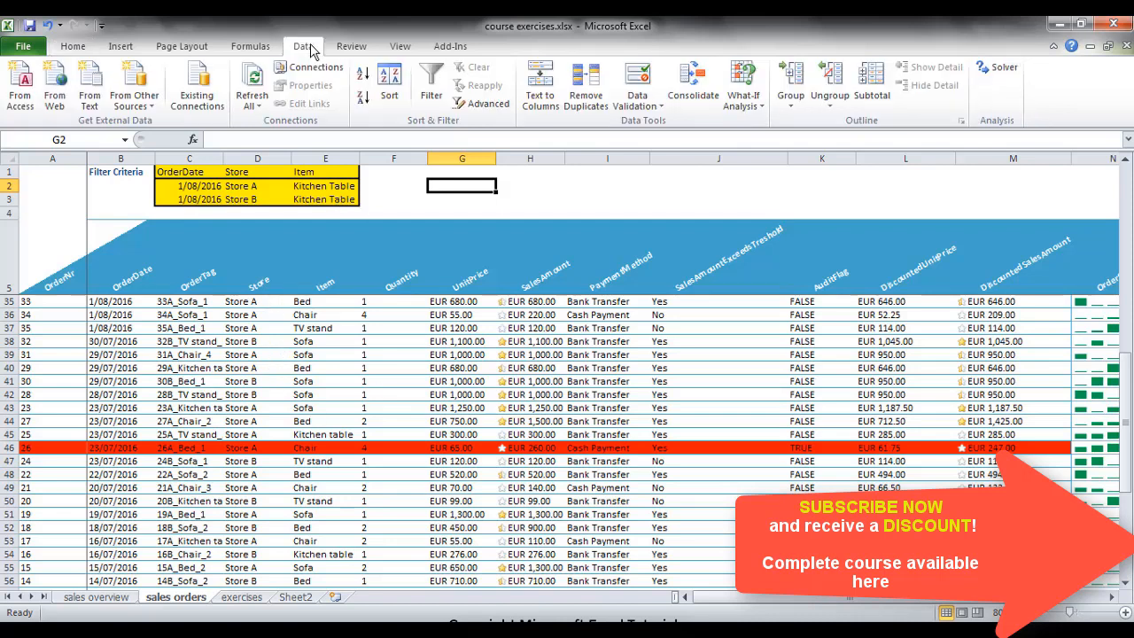
pyautogui.click(486, 104)
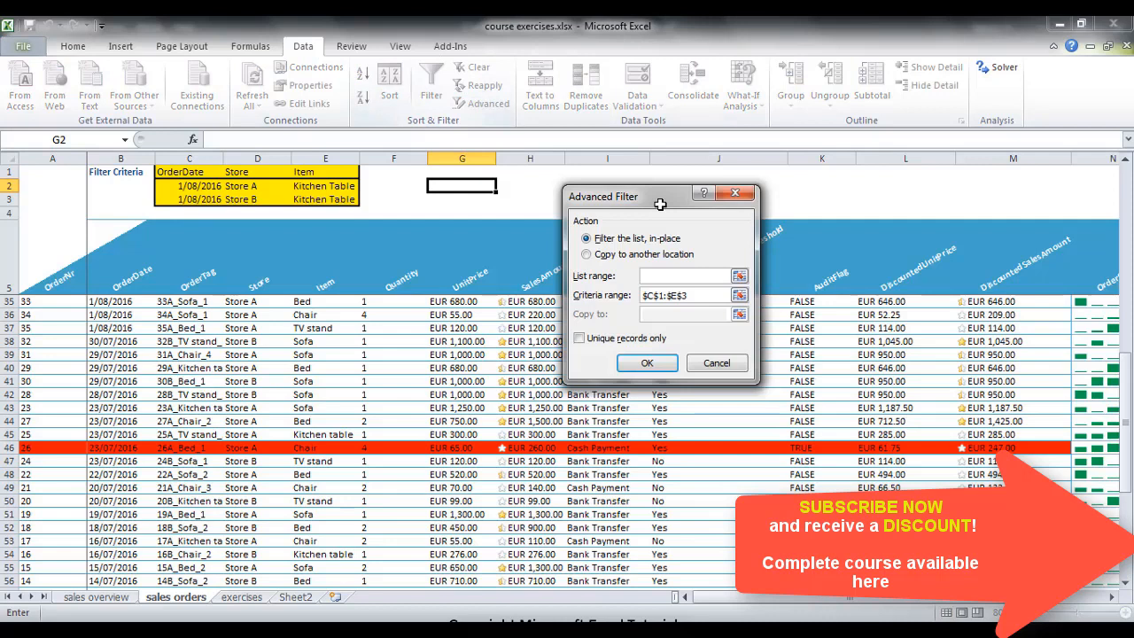
pyautogui.click(738, 277)
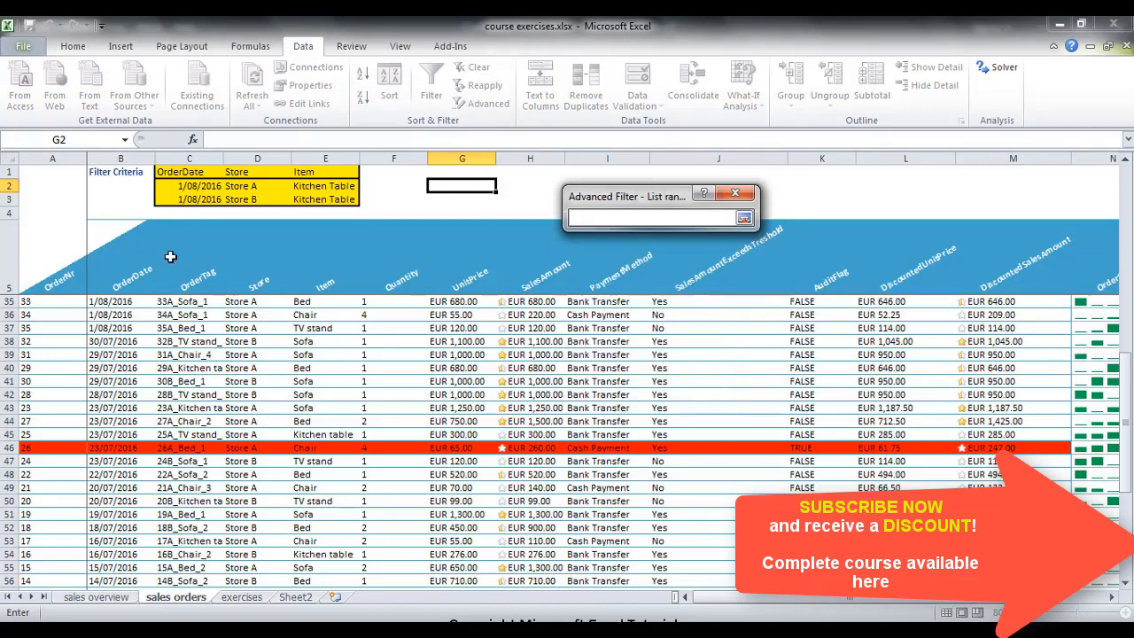
pyautogui.moveTo(35, 266); pyautogui.dragTo(797, 571)
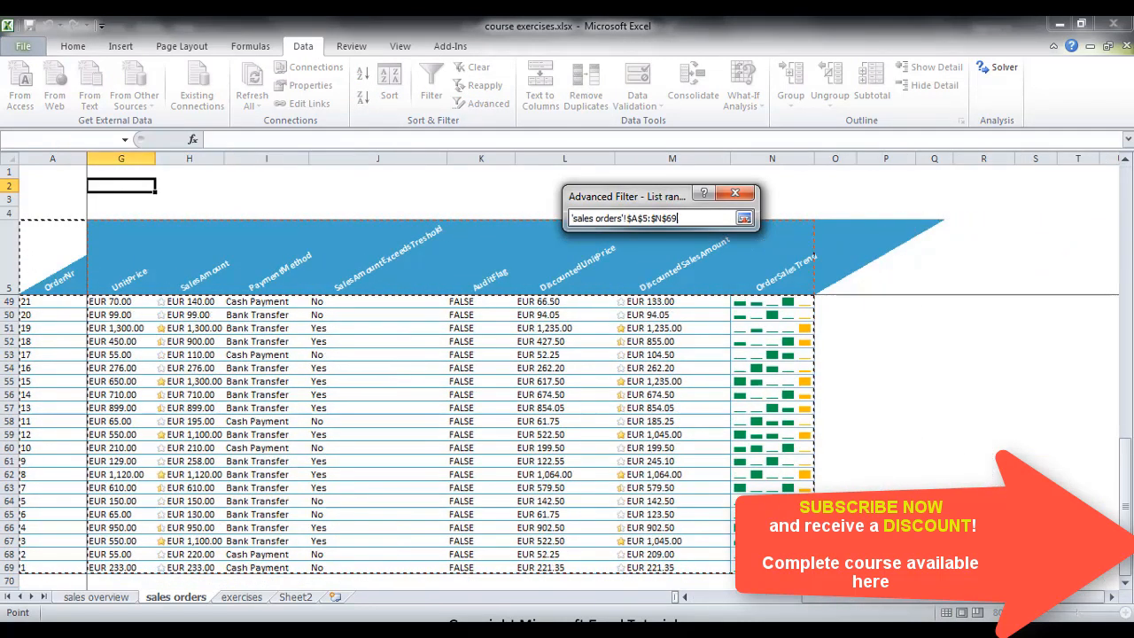
pyautogui.click(745, 218)
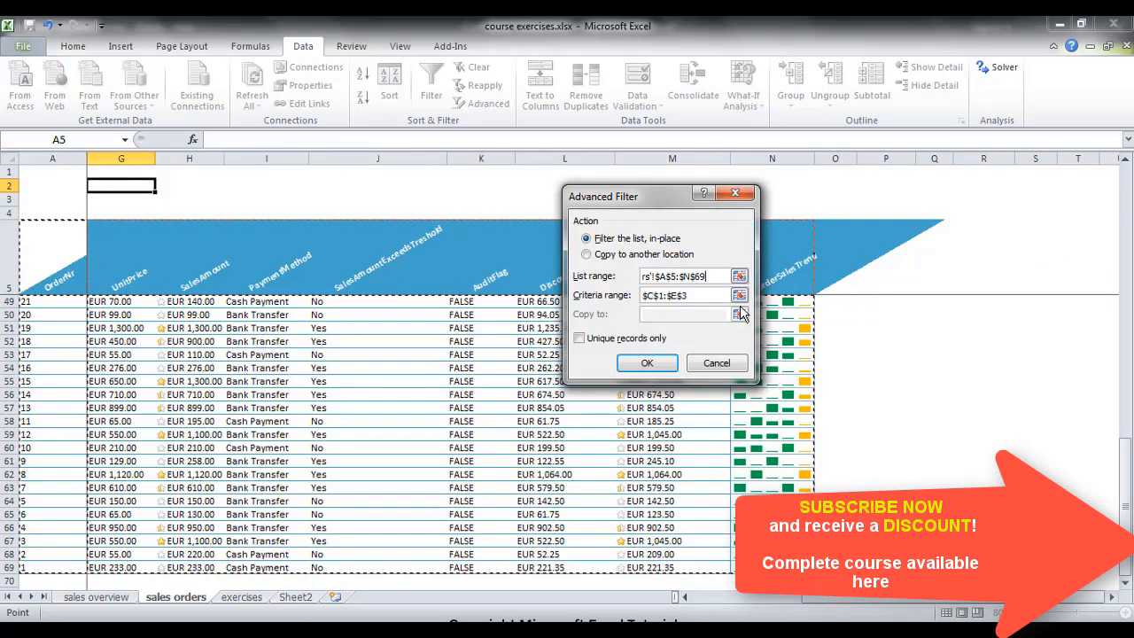
# Set the advanced filter's criteria range to C1:E3 on the sales orders sheet and apply the filter in place
pyautogui.click(739, 295)
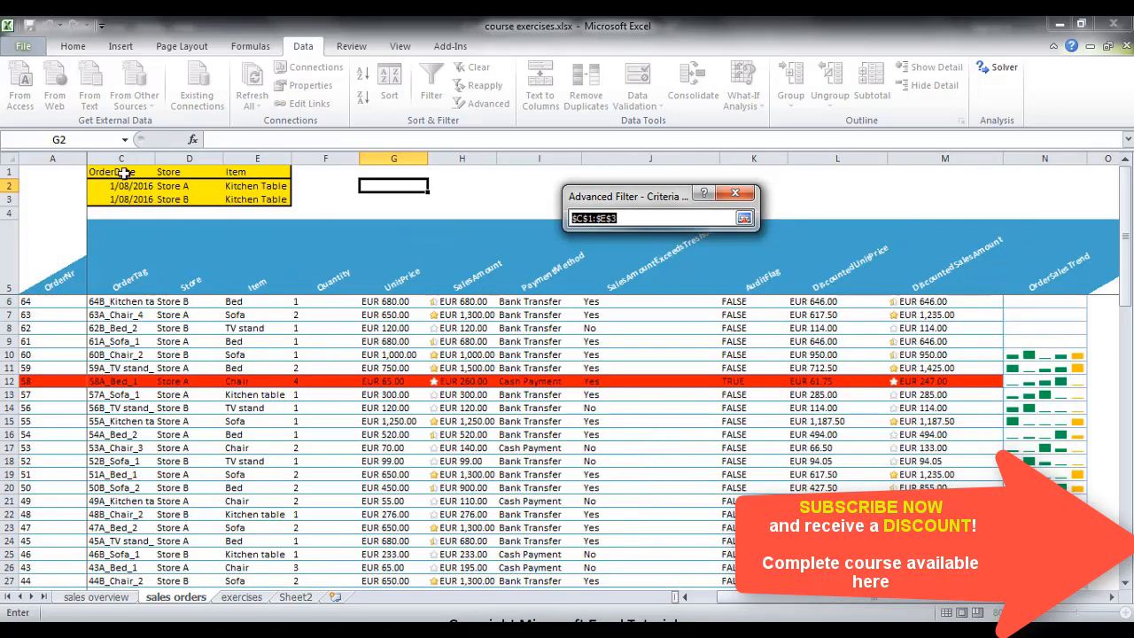
pyautogui.moveTo(124, 173); pyautogui.dragTo(261, 199)
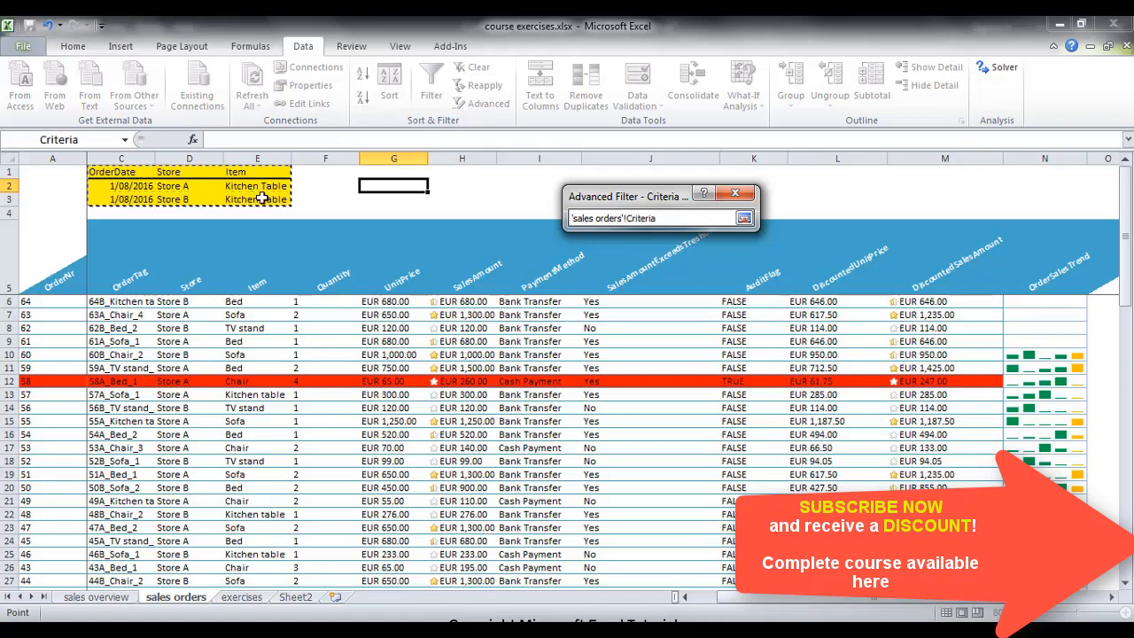
pyautogui.press('Return')
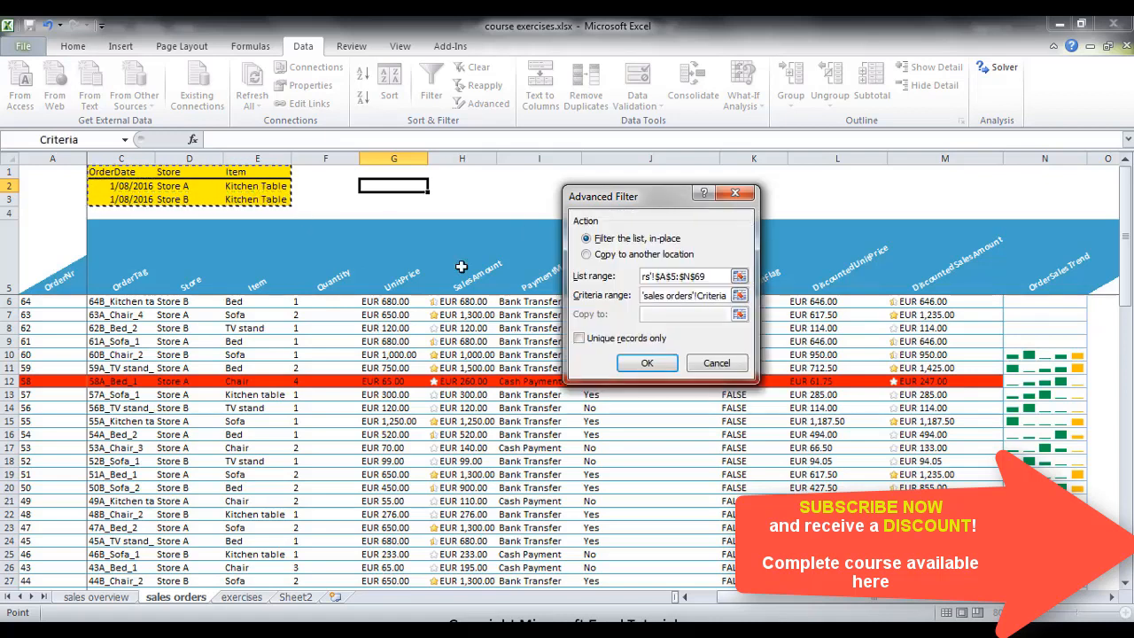
pyautogui.click(646, 362)
# Examine the filtered sales orders table from its first column for records matching the date, store and item criteria
pyautogui.click(378, 339)
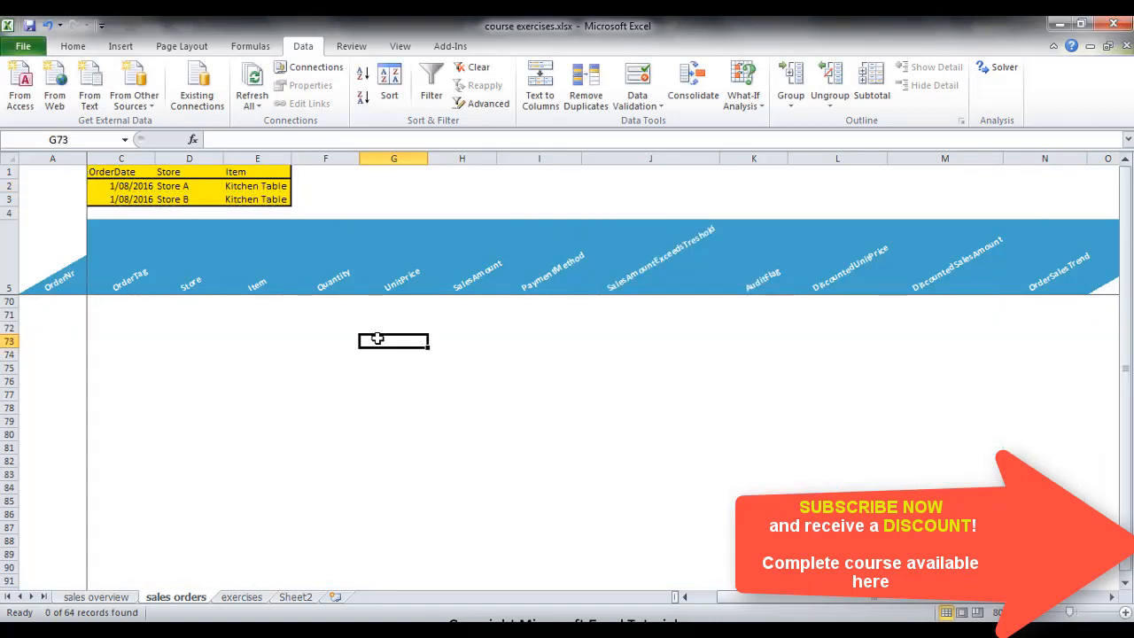
pyautogui.press('Left')
pyautogui.press('Left')
pyautogui.press('Left')
pyautogui.press('Left')
pyautogui.press('Left')
pyautogui.press('Left')
pyautogui.press('Up')
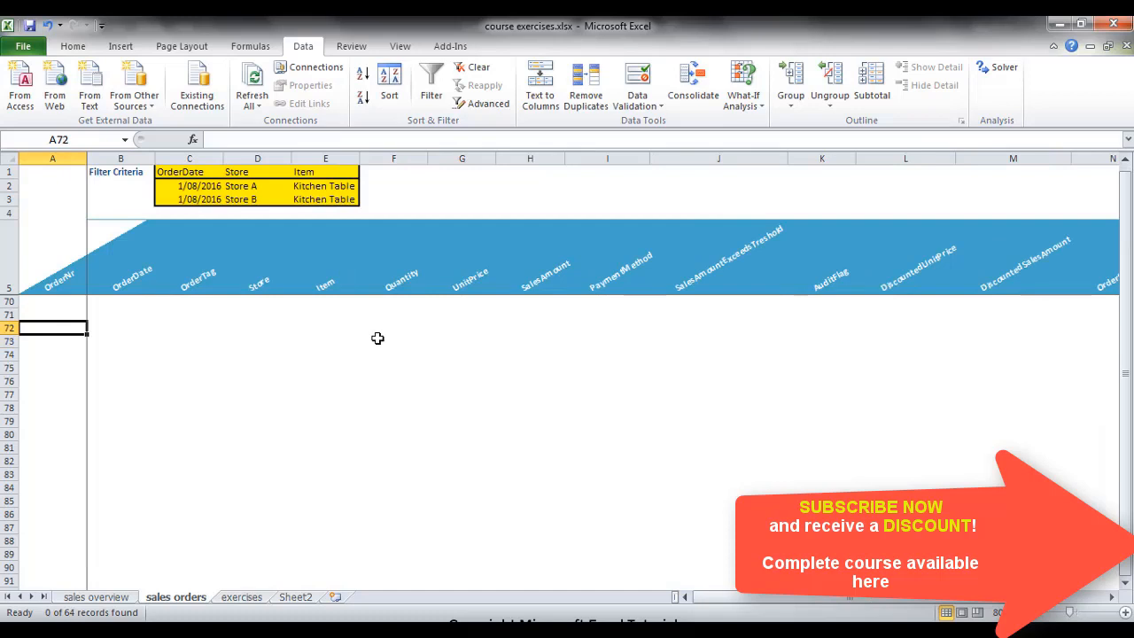
pyautogui.press('Up')
pyautogui.press('Up')
pyautogui.press('Up')
pyautogui.press('Up')
pyautogui.press('Up')
pyautogui.press('Up')
pyautogui.press('Up')
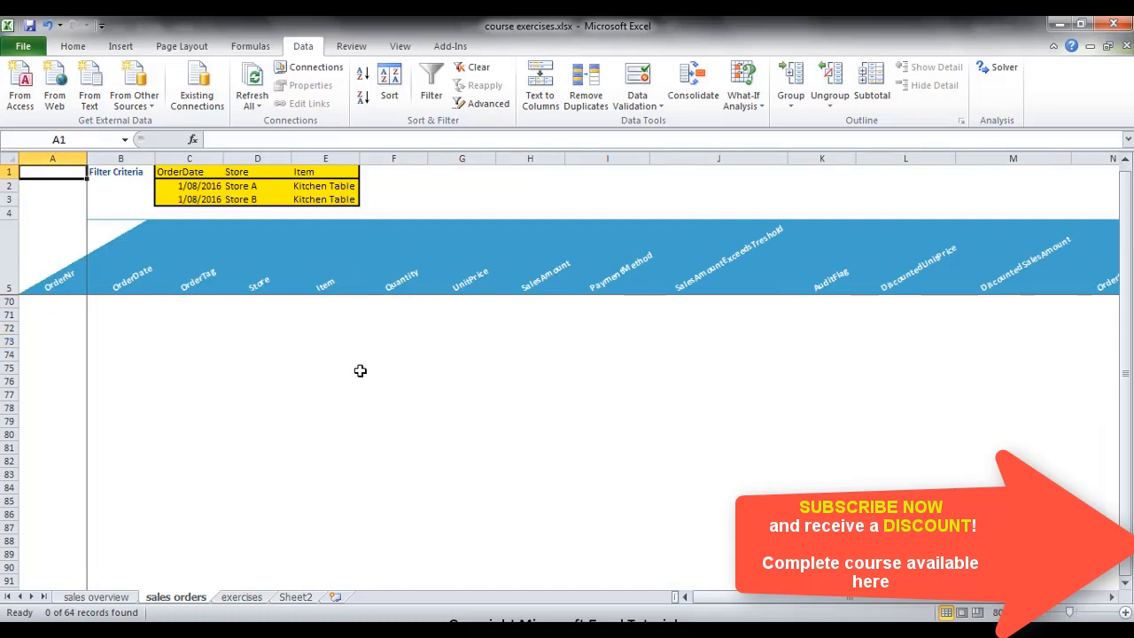
pyautogui.scroll(-2, 360, 370)
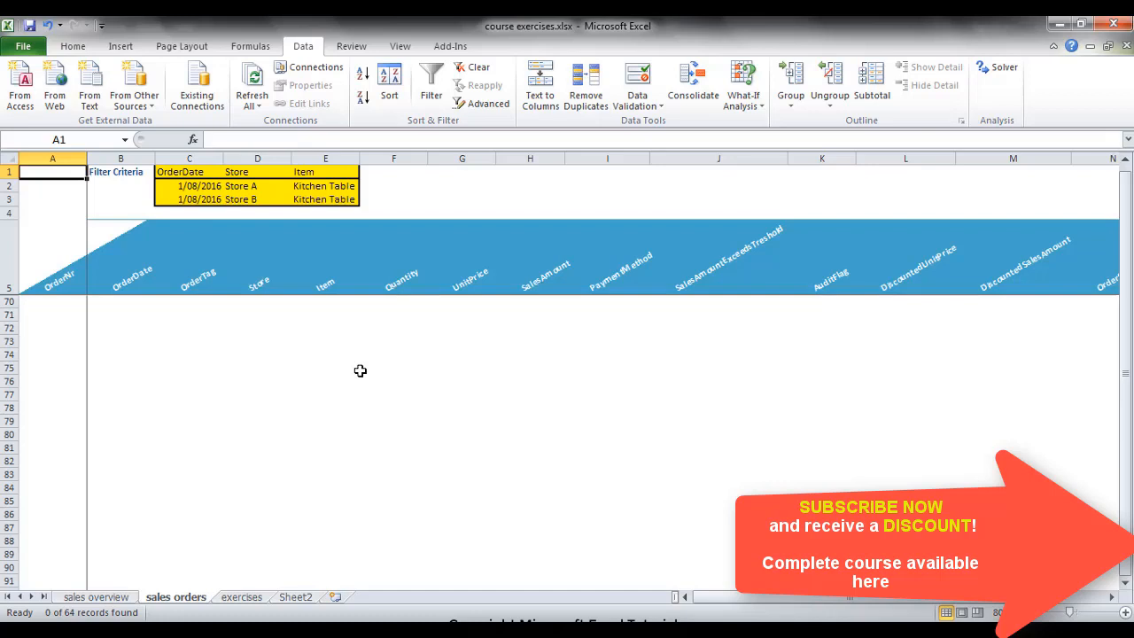
pyautogui.click(434, 192)
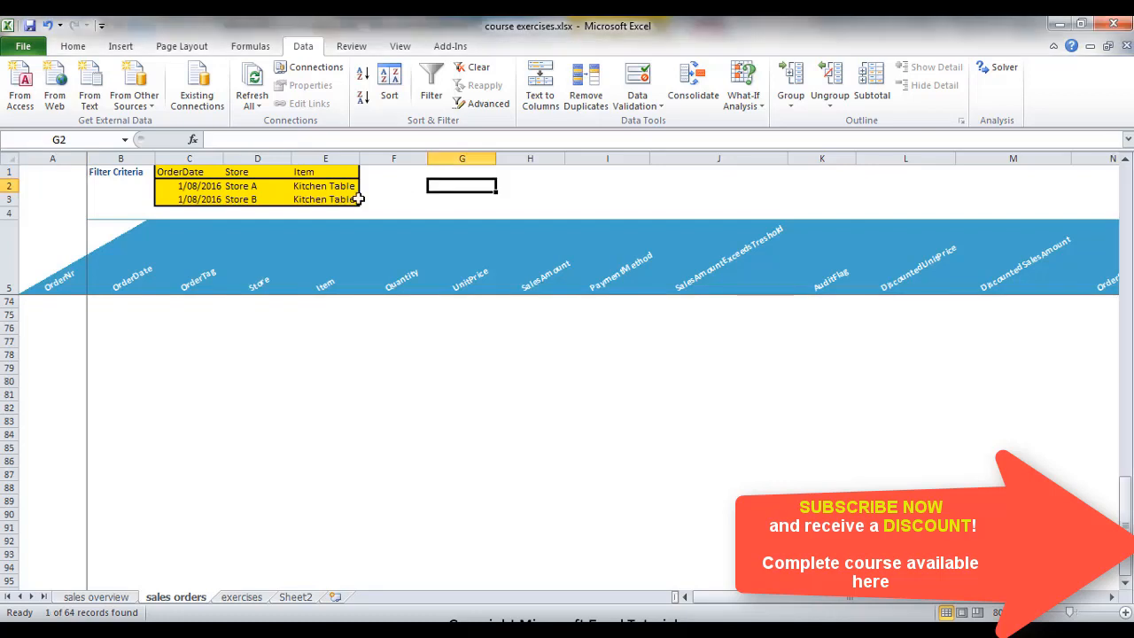
# Replace the Item criteria with "Bed" in E2 and "Chair" in E3
pyautogui.click(333, 185)
pyautogui.write('Bed')
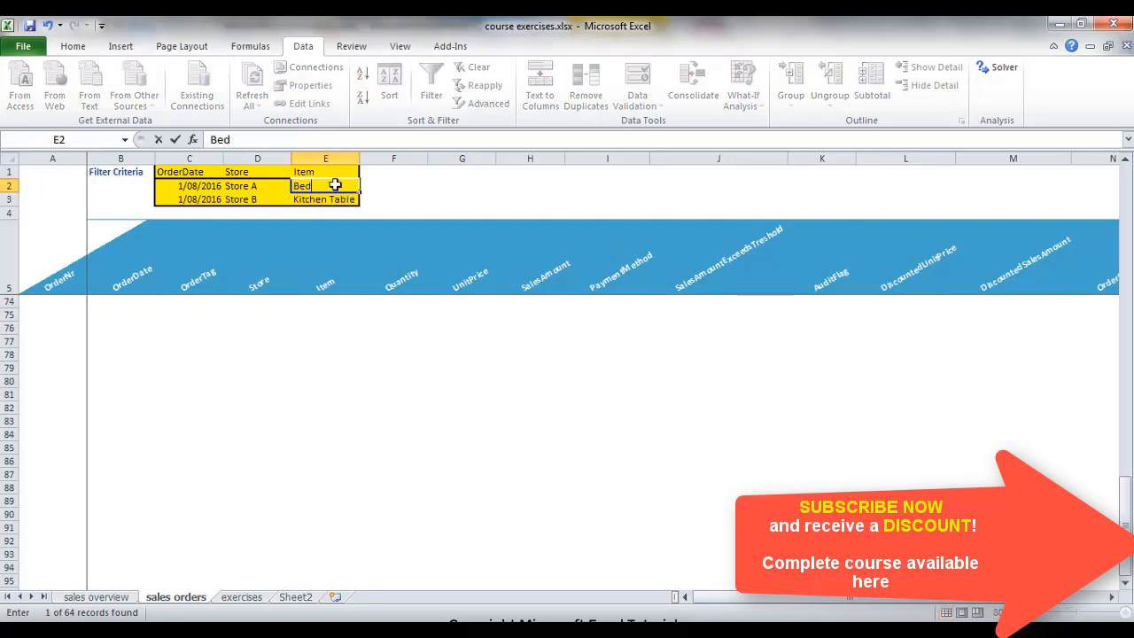
pyautogui.press('Return')
pyautogui.write('Chaior')
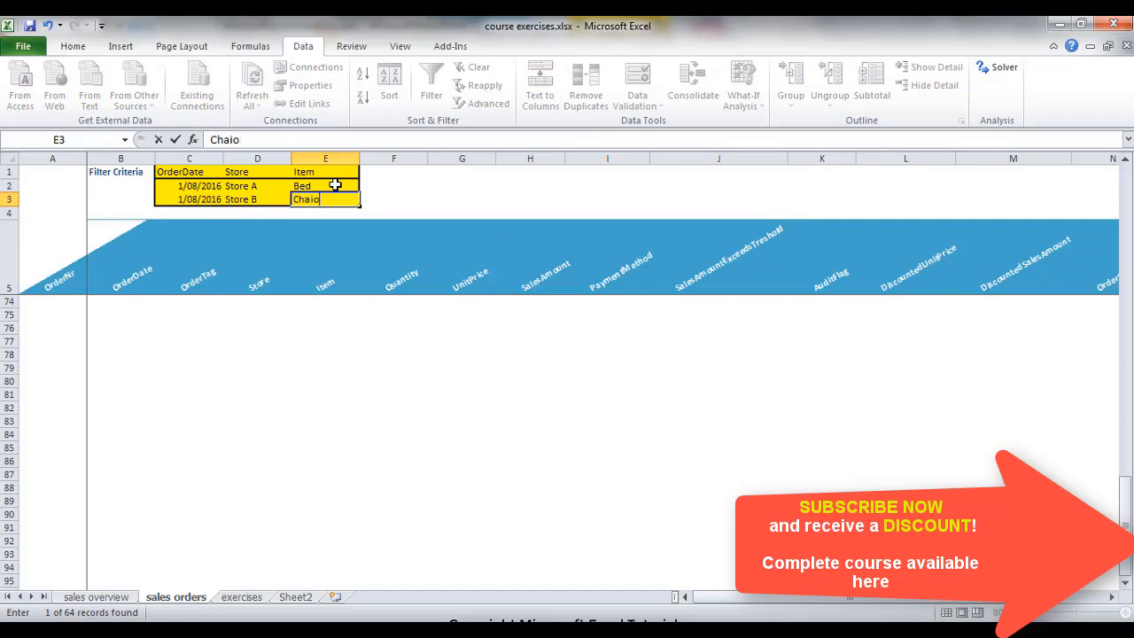
pyautogui.click(434, 198)
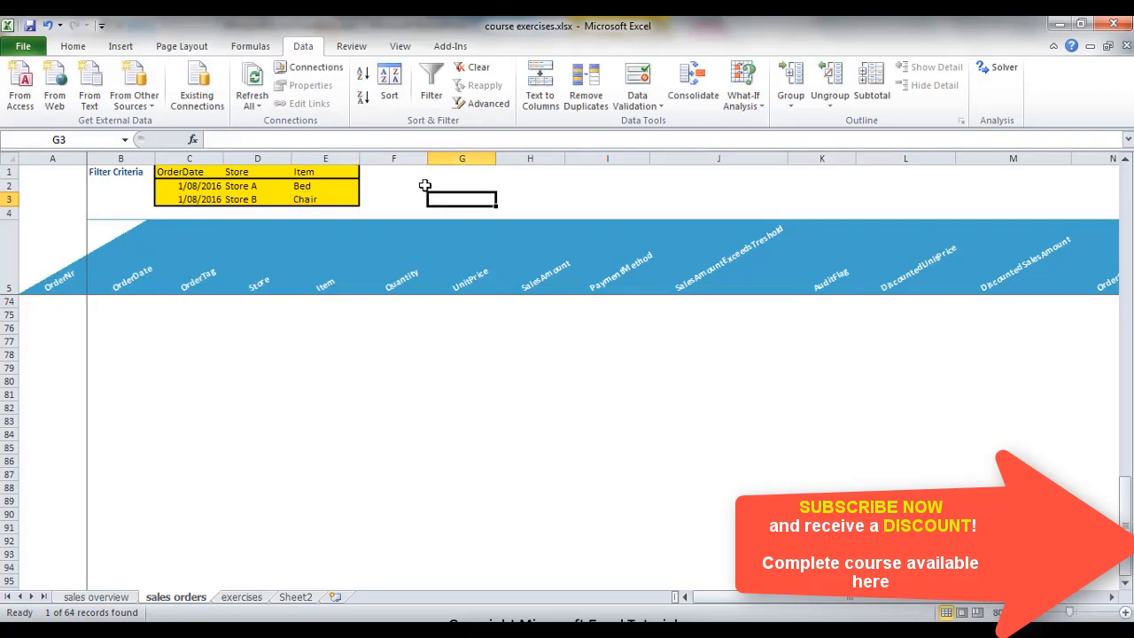